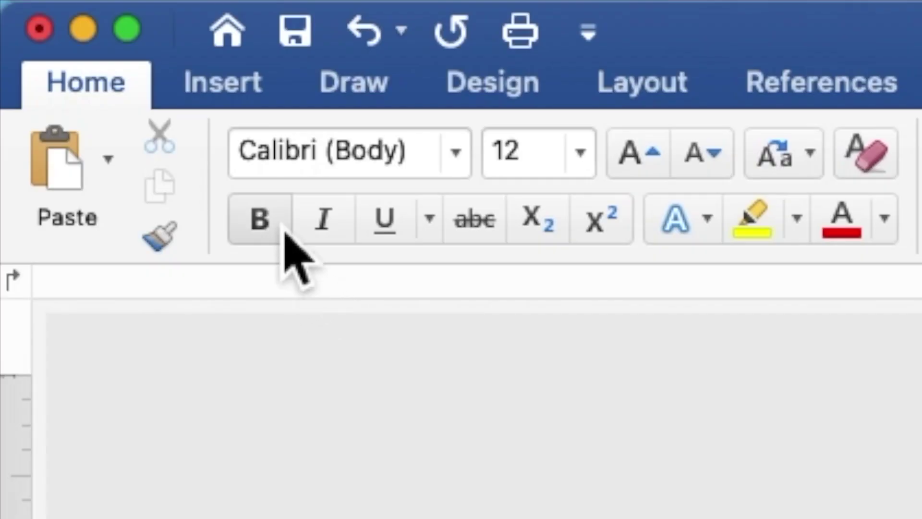
Step: Insert the picture file MINIMALIST BOHO OR BROWN BACKGROUND.jpg onto the blank page
{"action": "left_click", "coordinate": [205, 96]}
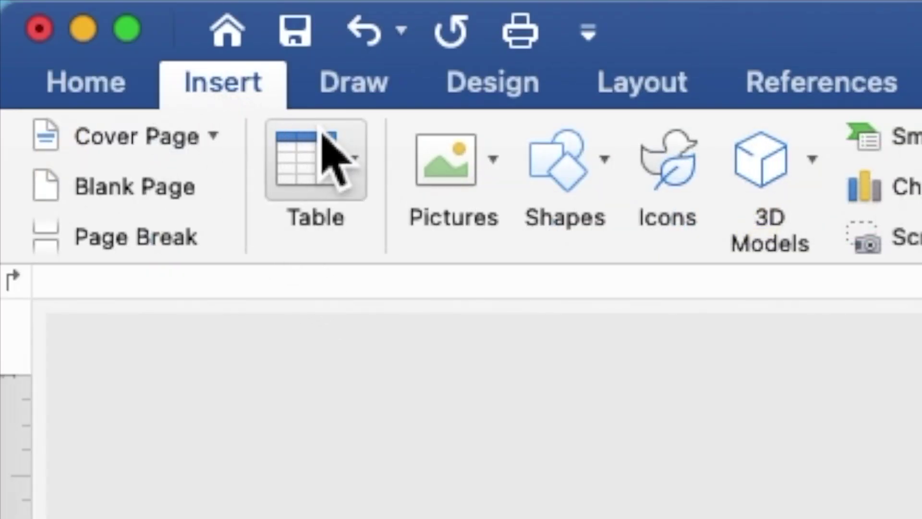
{"action": "left_click", "coordinate": [444, 163]}
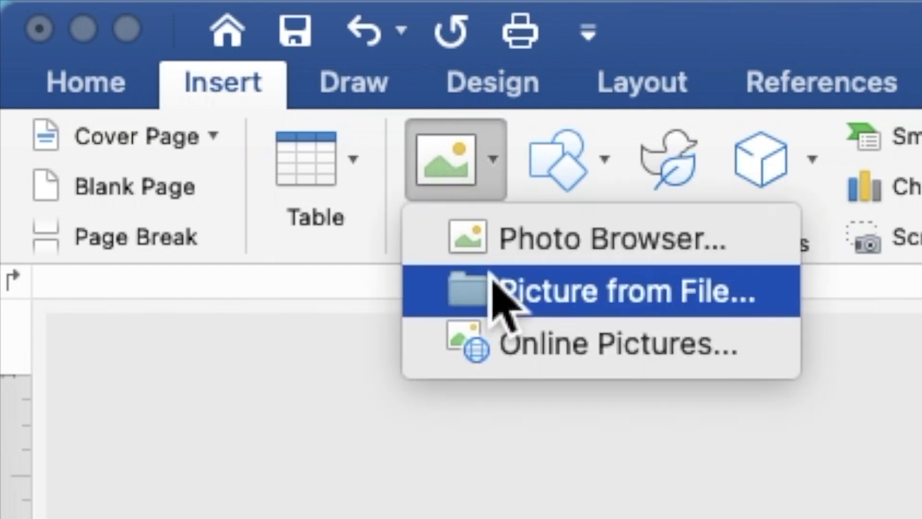
{"action": "left_click", "coordinate": [500, 294]}
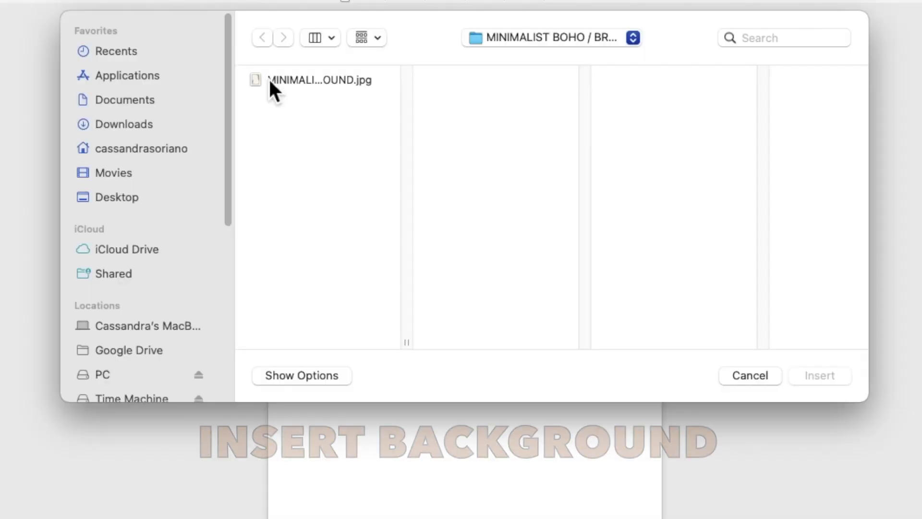
{"action": "left_click", "coordinate": [319, 127]}
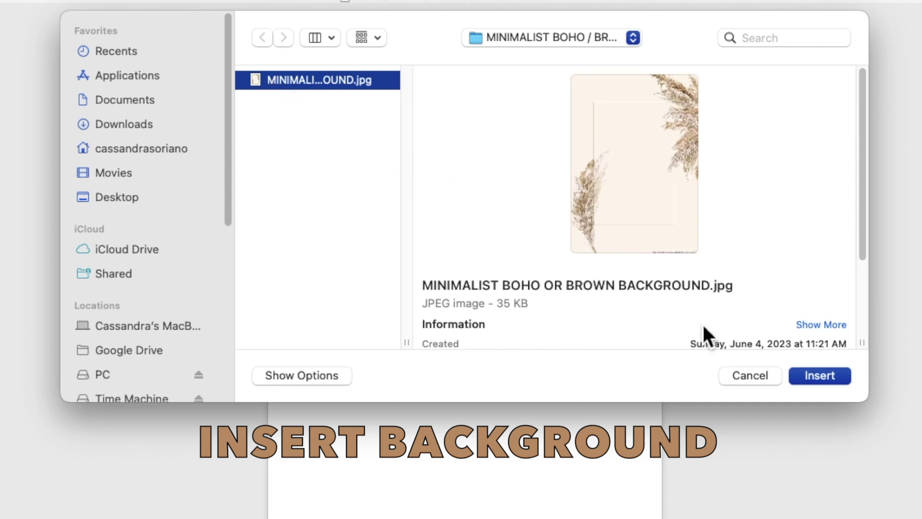
{"action": "left_click", "coordinate": [807, 376]}
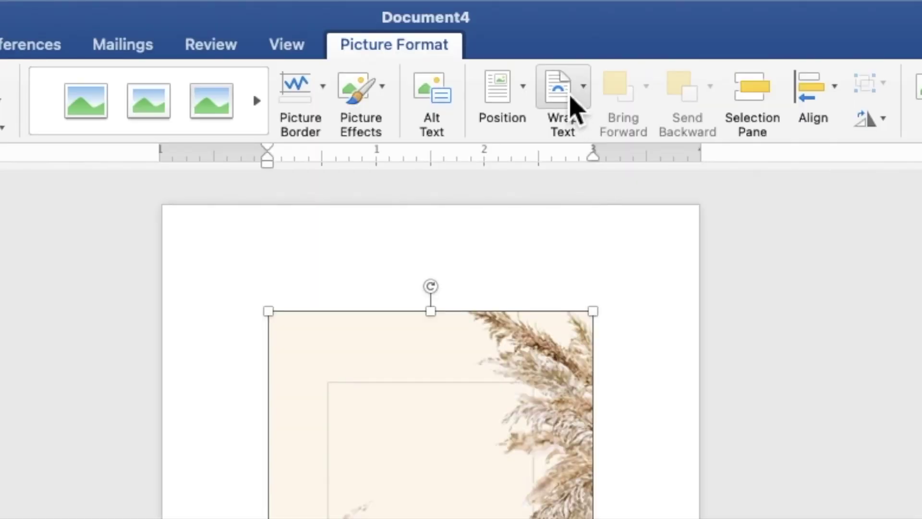
Step: Wrap the boho picture behind text and stretch it from the top-left to 5.04" x 7.07"
{"action": "left_click", "coordinate": [575, 107]}
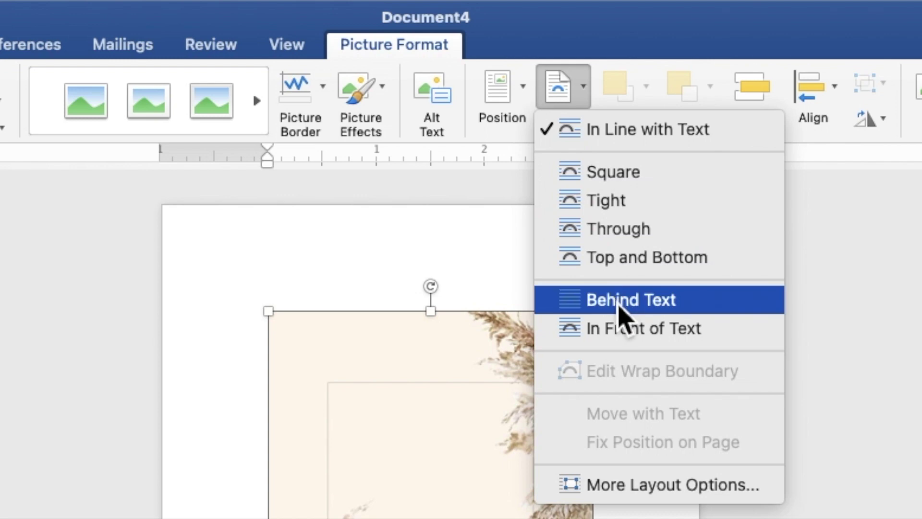
{"action": "left_click", "coordinate": [620, 300]}
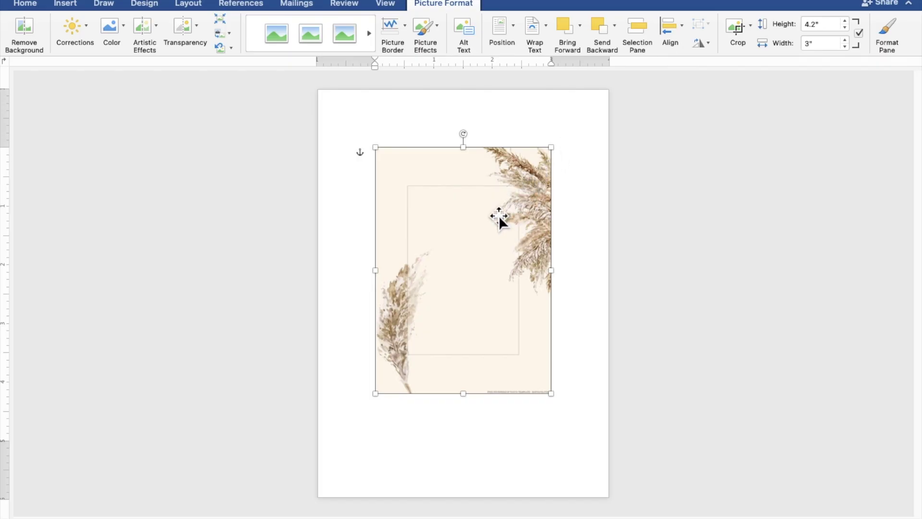
{"action": "left_click_drag", "start_coordinate": [499, 215], "coordinate": [440, 157]}
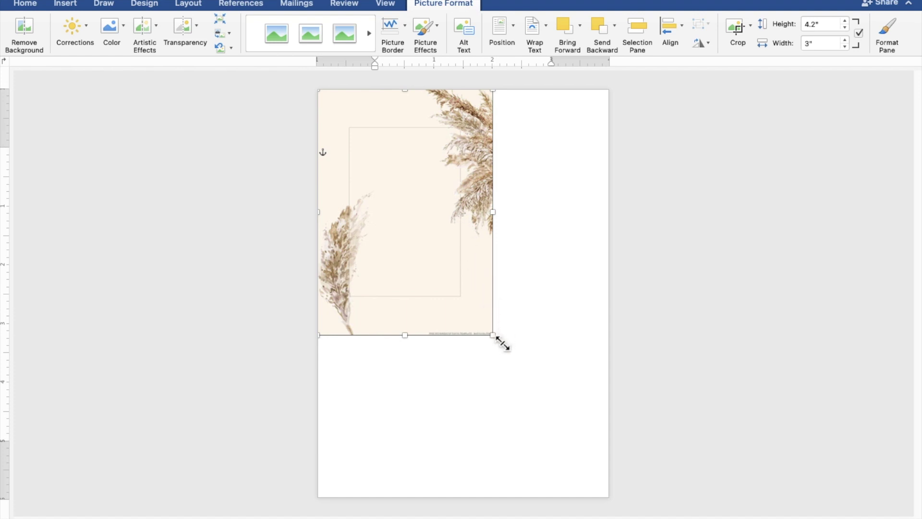
{"action": "left_click_drag", "start_coordinate": [503, 344], "coordinate": [615, 503]}
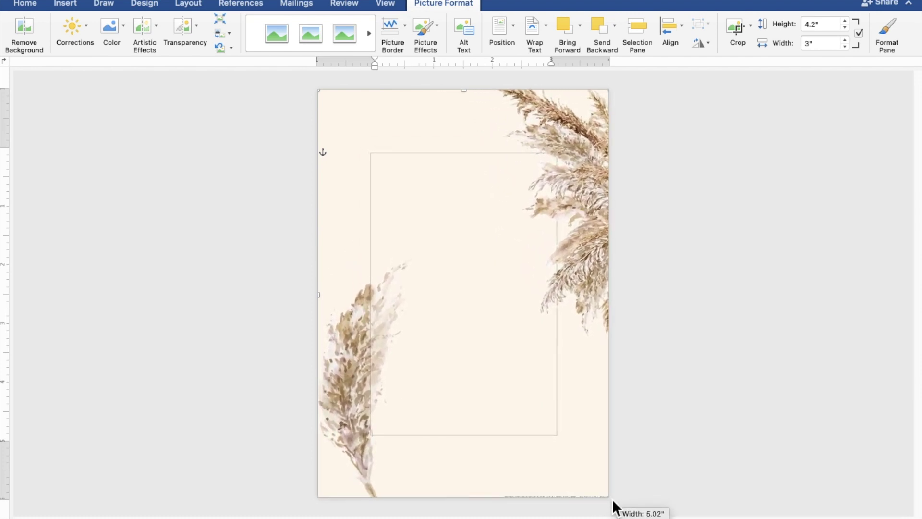
{"action": "left_click_drag", "start_coordinate": [615, 503], "coordinate": [614, 508]}
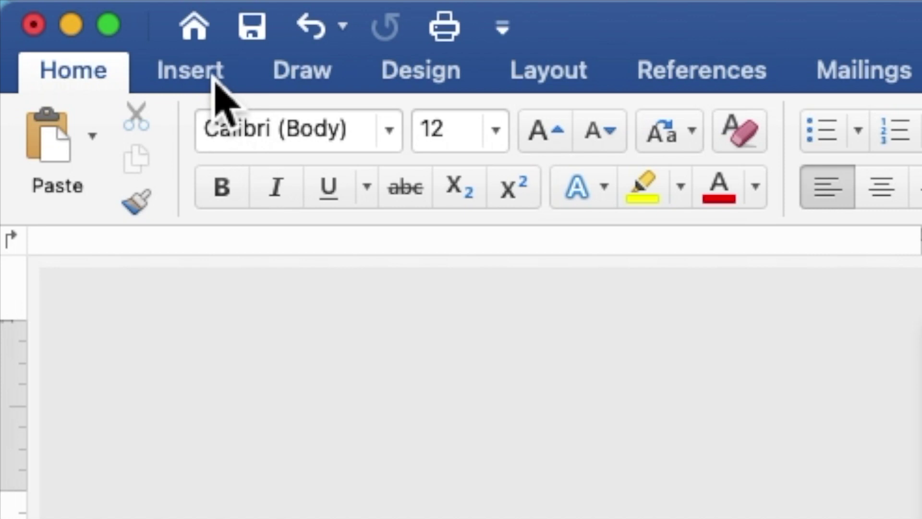
Step: Draw a 4.1" x 4.88" rectangle across the centre of the page
{"action": "left_click", "coordinate": [215, 82]}
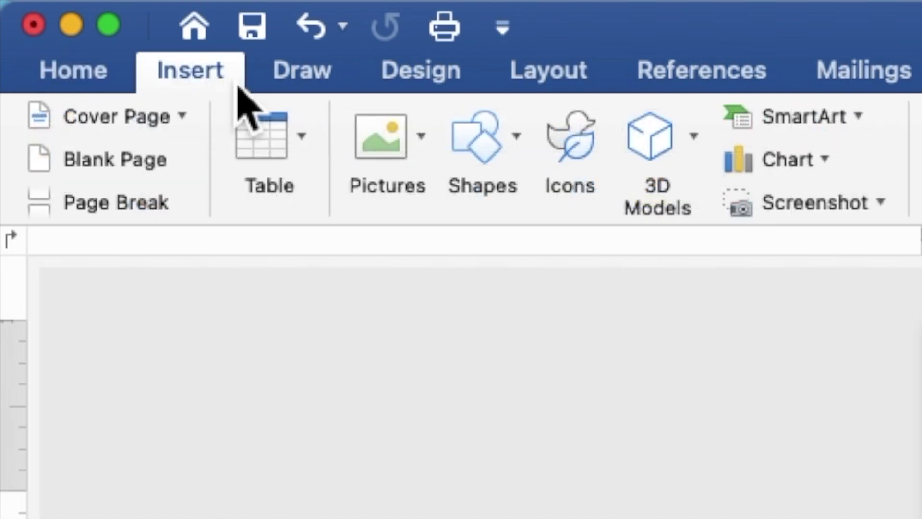
{"action": "left_click", "coordinate": [472, 144]}
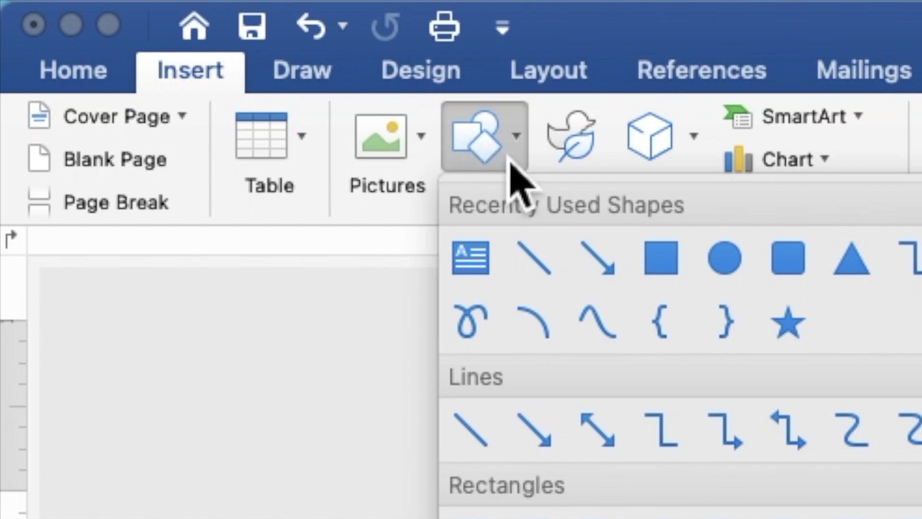
{"action": "left_click", "coordinate": [658, 262]}
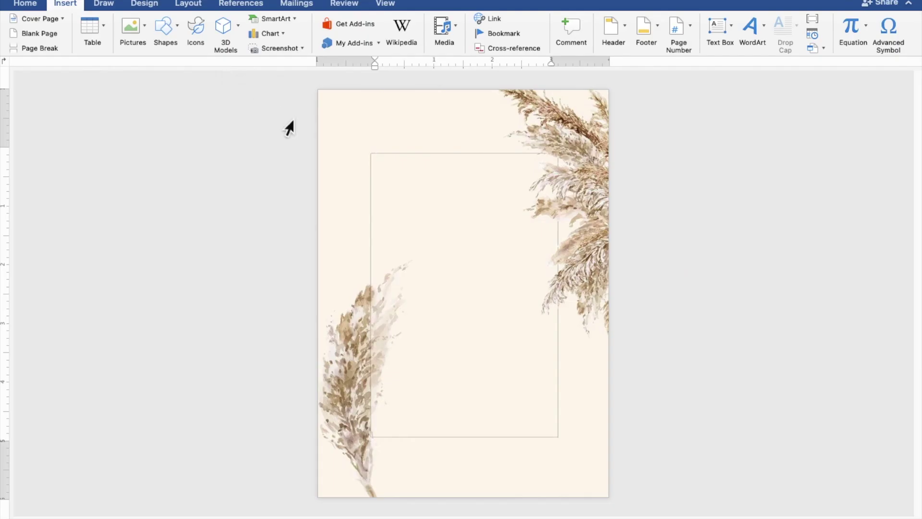
{"action": "mouse_move", "coordinate": [342, 154]}
{"action": "left_mouse_down"}
{"action": "mouse_move", "coordinate": [360, 238]}
{"action": "mouse_move", "coordinate": [392, 291]}
{"action": "mouse_move", "coordinate": [560, 436]}
{"action": "mouse_move", "coordinate": [589, 444]}
{"action": "left_mouse_up"}
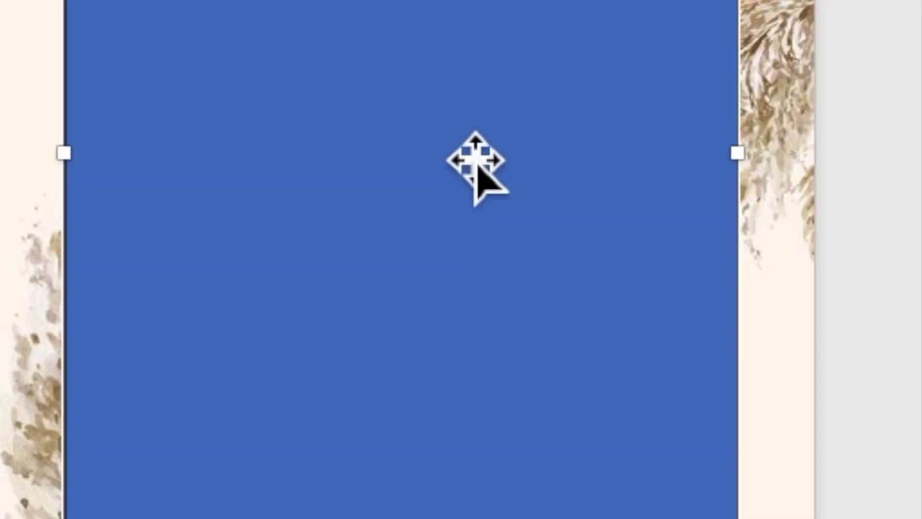
{"action": "right_click", "coordinate": [461, 148]}
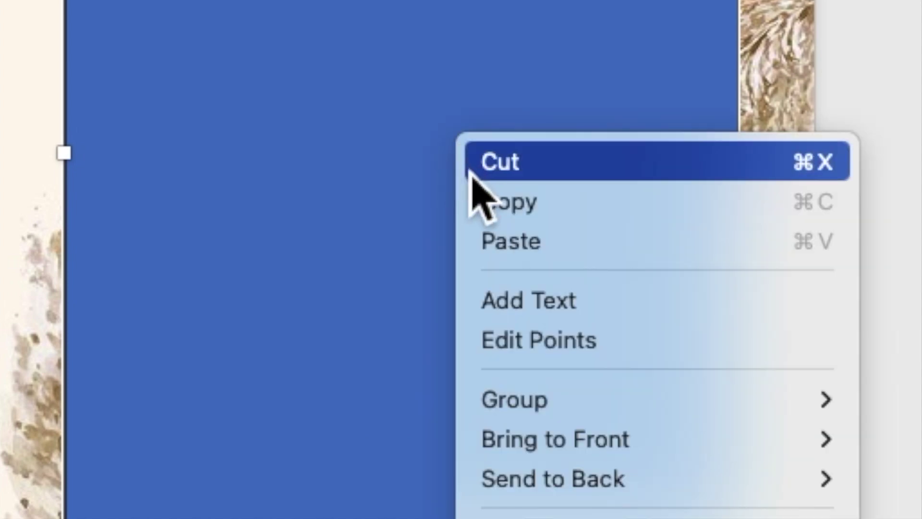
Step: Type TOGETHER WITH THEIR FAMILIES as the first line inside the rectangle
{"action": "left_click", "coordinate": [526, 308]}
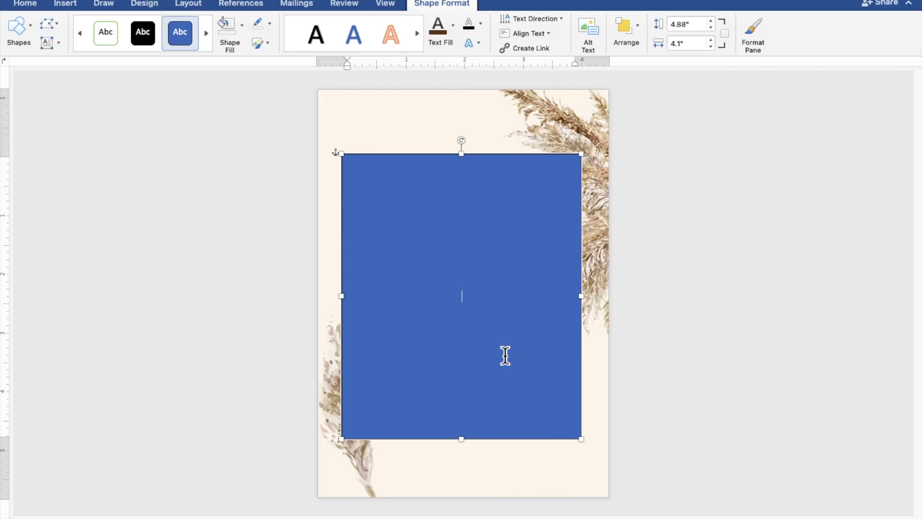
{"action": "scroll", "coordinate": [505, 355], "scroll_direction": "up", "scroll_amount": 2}
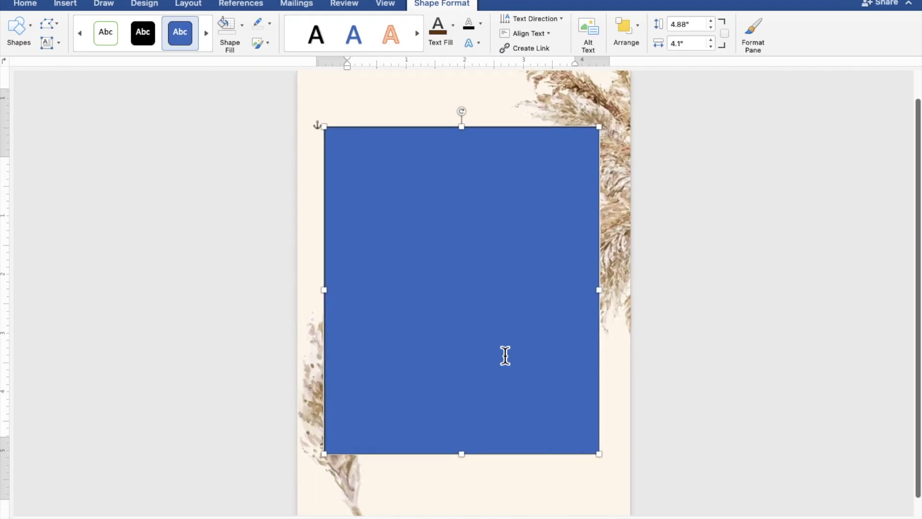
{"action": "scroll", "coordinate": [505, 356], "scroll_direction": "up", "scroll_amount": 2}
{"action": "scroll", "coordinate": [506, 355], "scroll_direction": "up", "scroll_amount": 2}
{"action": "scroll", "coordinate": [505, 355], "scroll_direction": "up", "scroll_amount": 1}
{"action": "scroll", "coordinate": [506, 356], "scroll_direction": "up", "scroll_amount": 1}
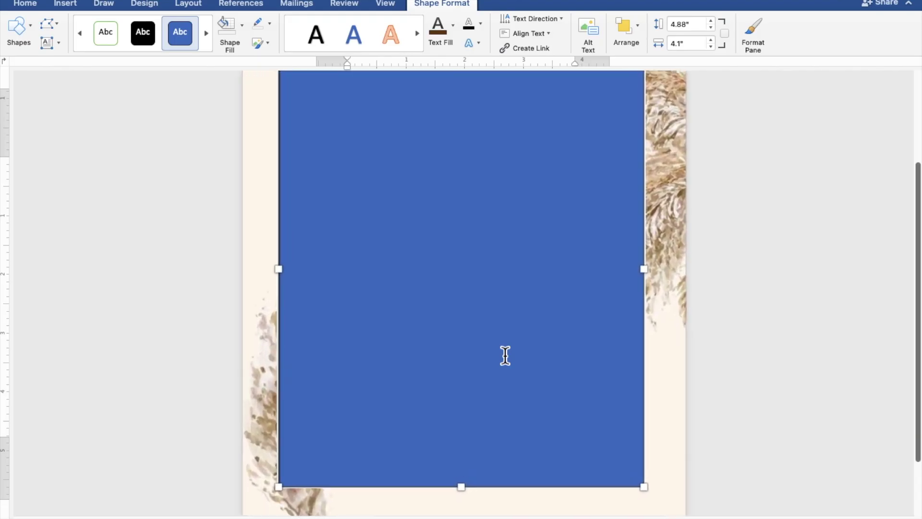
{"action": "scroll", "coordinate": [505, 355], "scroll_direction": "up", "scroll_amount": 1}
{"action": "scroll", "coordinate": [505, 356], "scroll_direction": "up", "scroll_amount": 1}
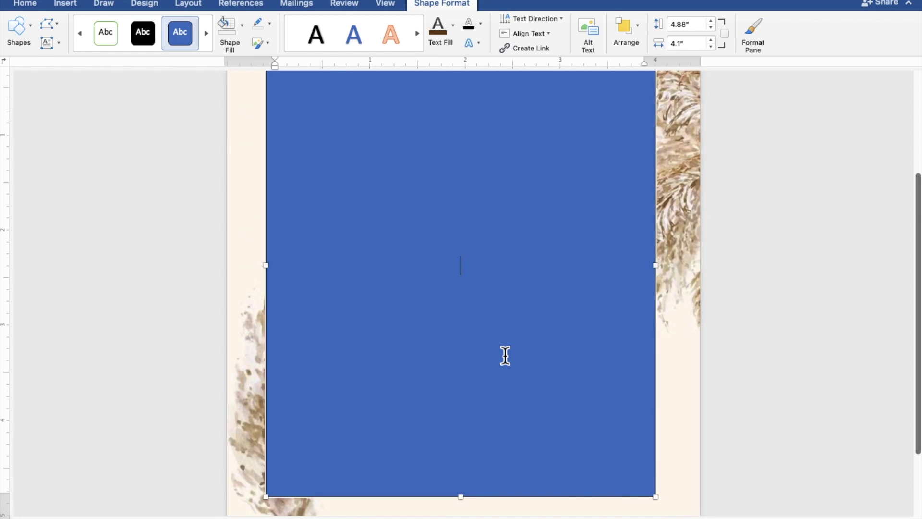
{"action": "scroll", "coordinate": [506, 356], "scroll_direction": "up", "scroll_amount": 1}
{"action": "scroll", "coordinate": [505, 355], "scroll_direction": "up", "scroll_amount": 1}
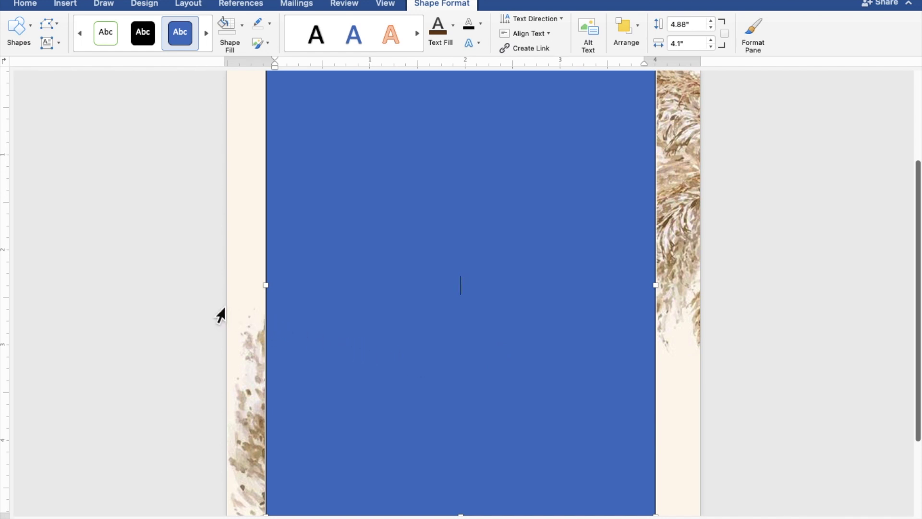
{"action": "type", "text": "TOGETHER "}
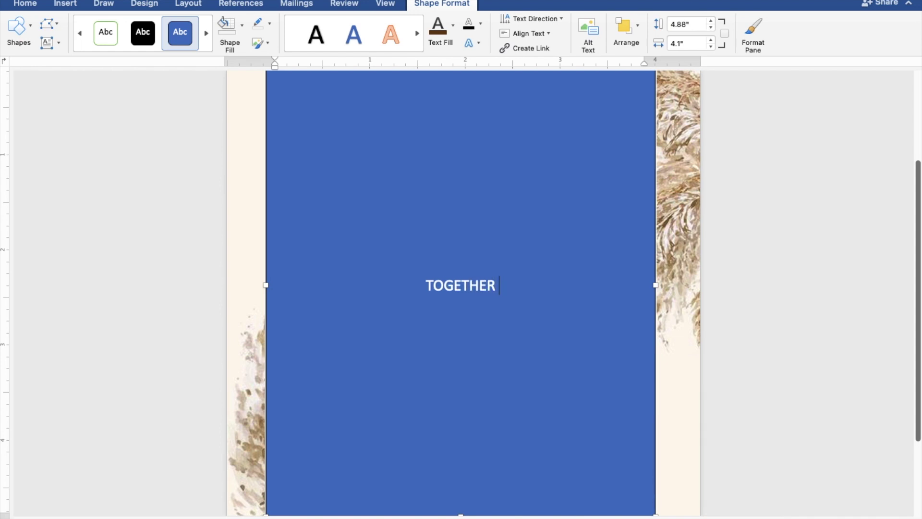
{"action": "type", "text": "WITH T"}
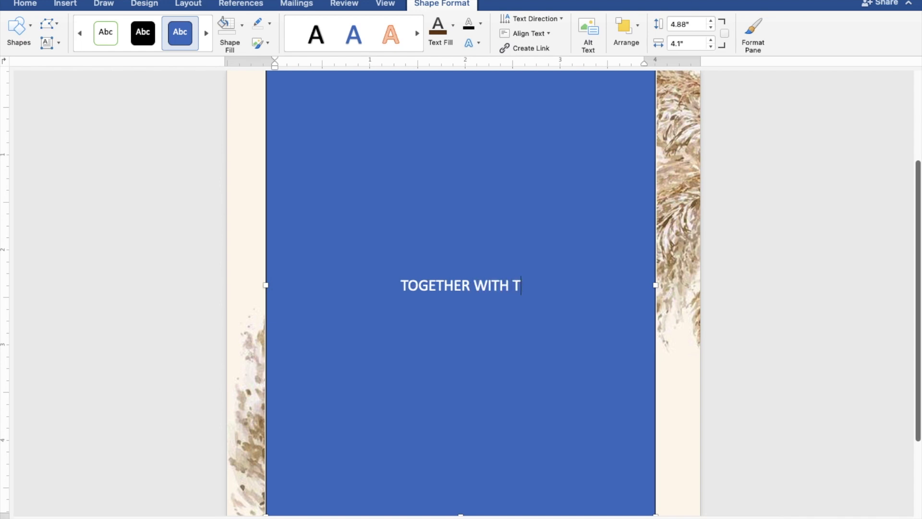
{"action": "type", "text": "HEIR F"}
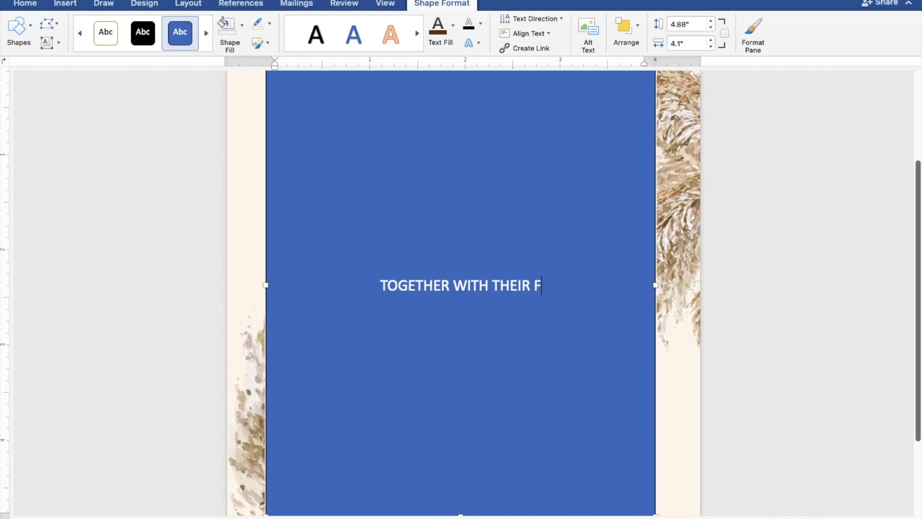
{"action": "type", "text": "AMILIES"}
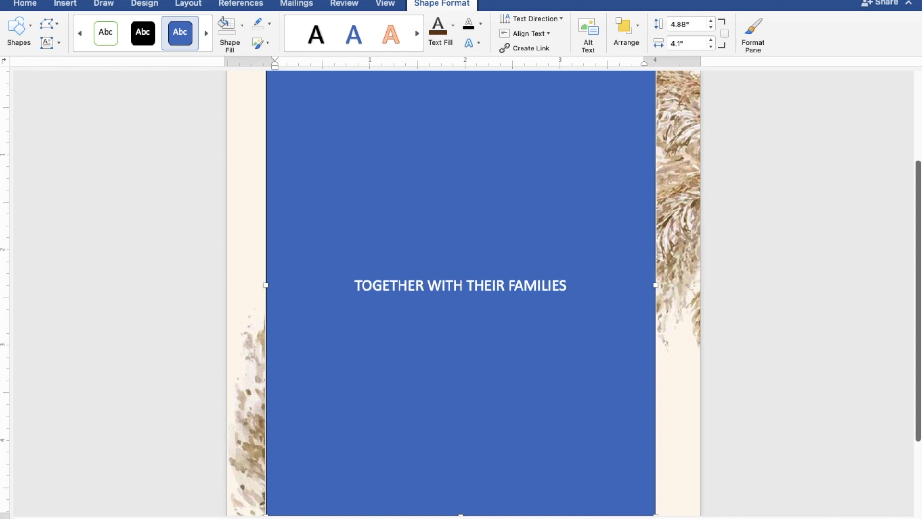
Step: Add the groom's name, AND, and the bride's name on separate lines, then a blank line
{"action": "key", "text": "Return"}
{"action": "key", "text": "Return"}
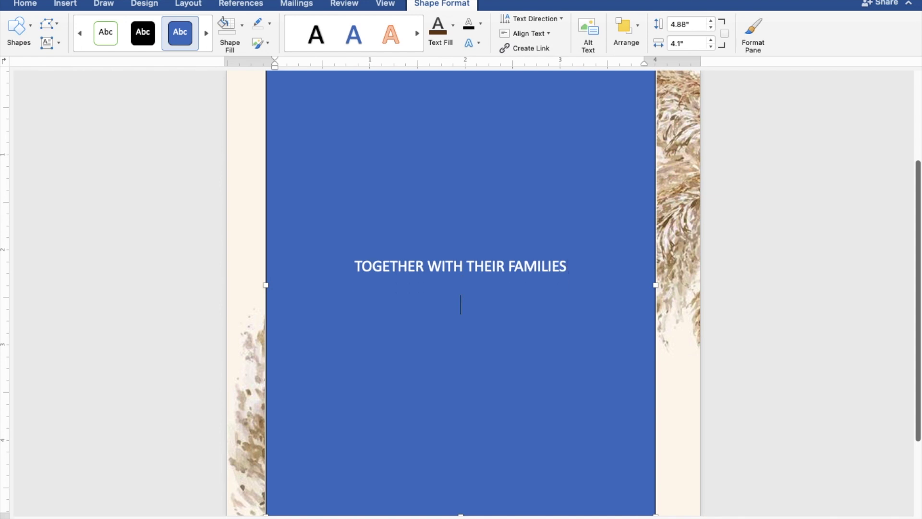
{"action": "type", "text": "Ken "}
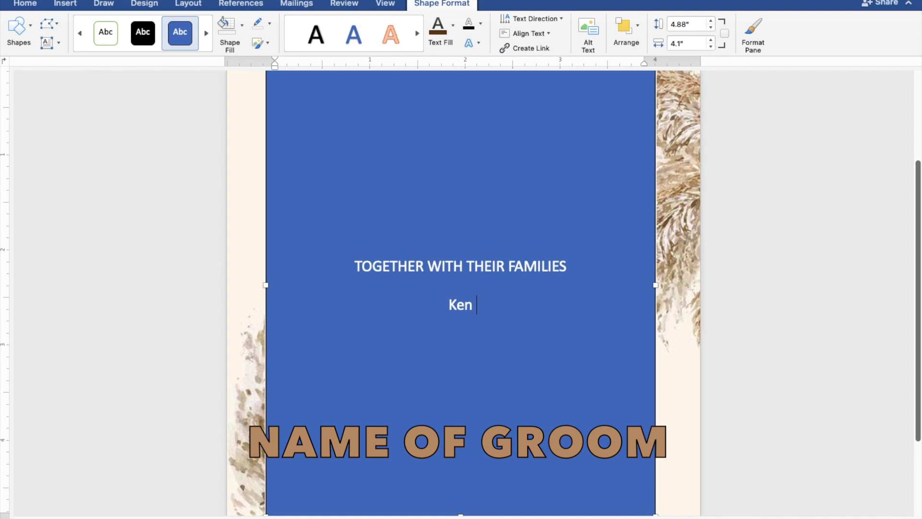
{"action": "type", "text": "Aquin"}
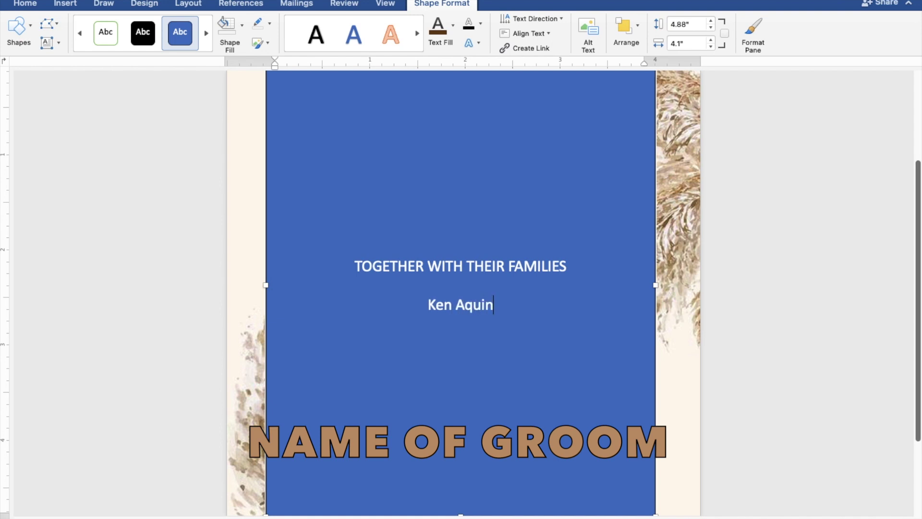
{"action": "type", "text": "o"}
{"action": "key", "text": "Return"}
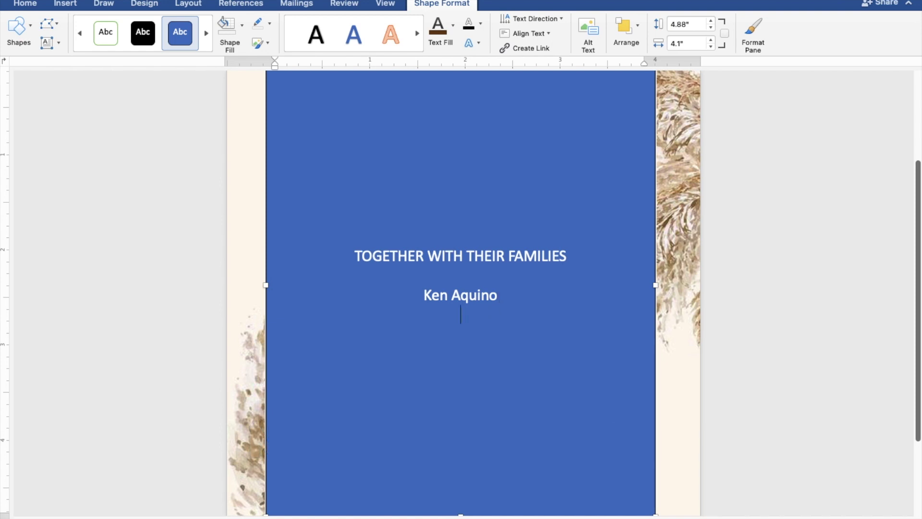
{"action": "type", "text": "AND"}
{"action": "key", "text": "Return"}
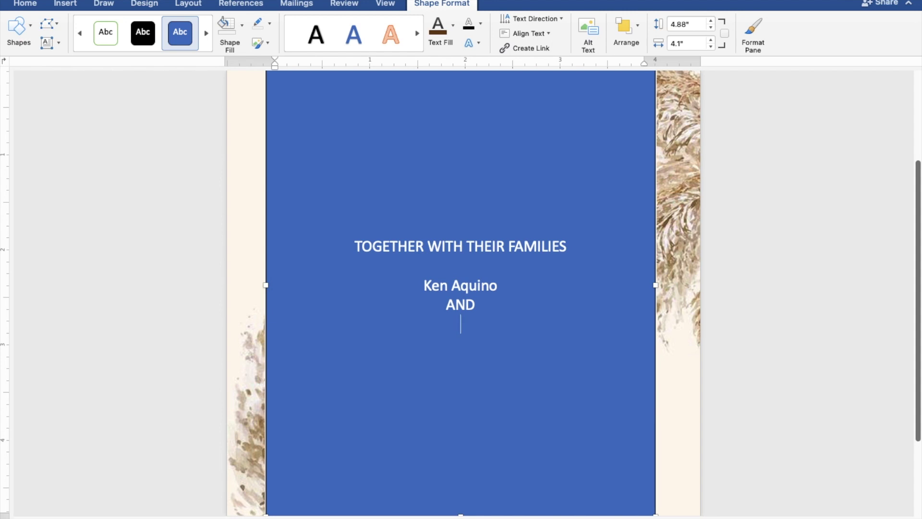
{"action": "type", "text": "Cassy "}
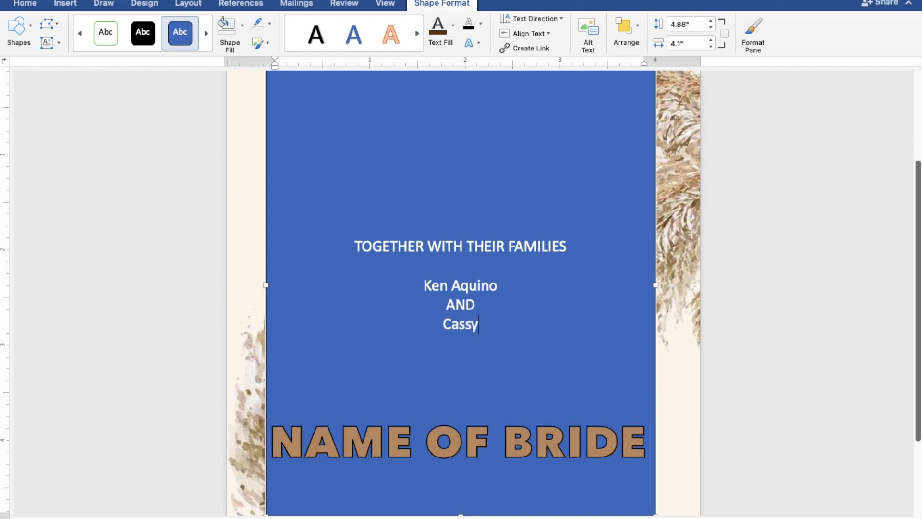
{"action": "type", "text": "Soriano"}
{"action": "key", "text": "Return"}
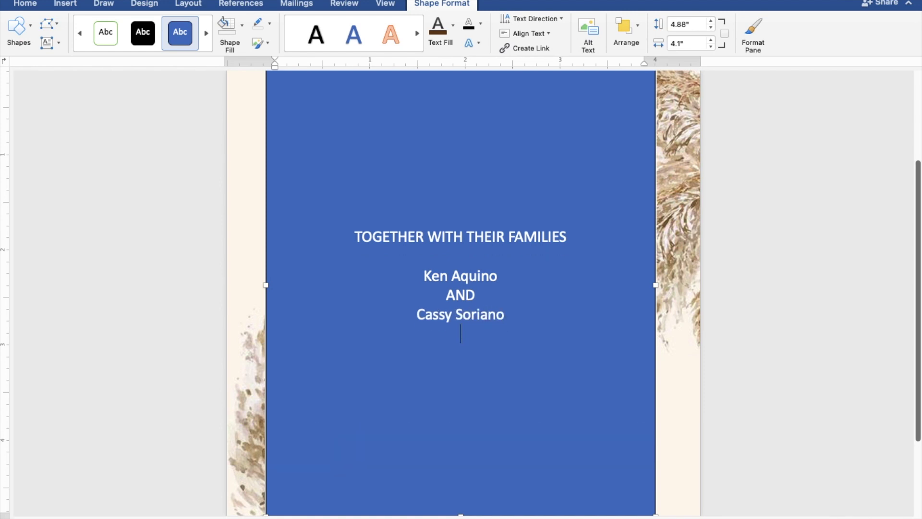
{"action": "key", "text": "Return"}
Step: Type REQUEST THE PLEASURE OF YOUR PRESENCE and AS THEY JOYFULLY UNITE IN MARRIAGE on two lines
{"action": "type", "text": "R"}
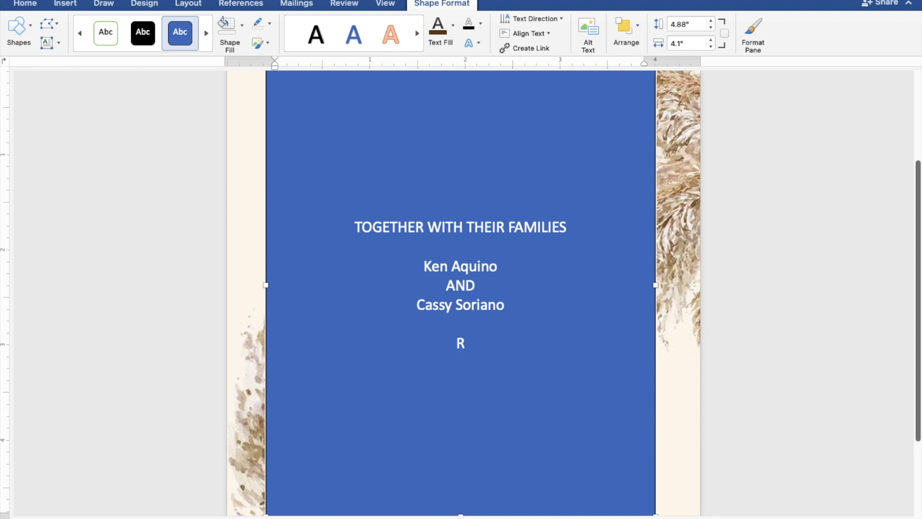
{"action": "type", "text": "EQUEST "}
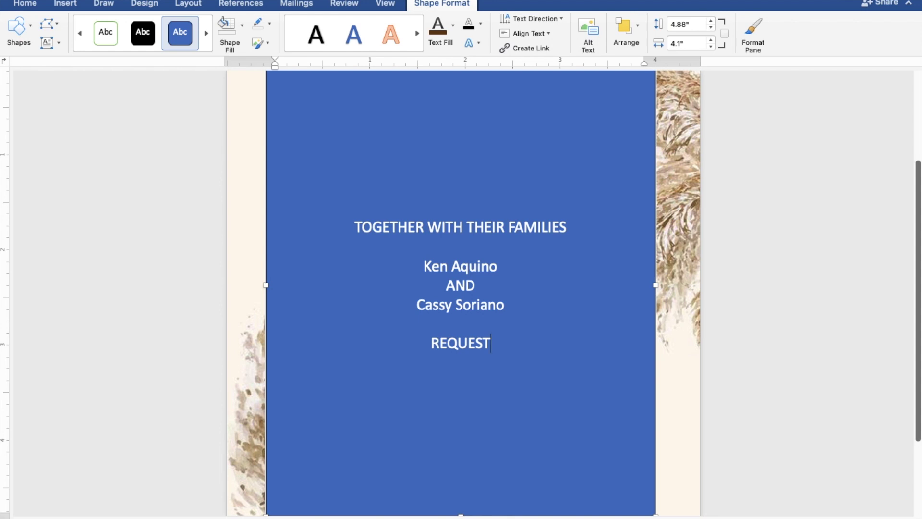
{"action": "type", "text": "THE PLEASUR"}
{"action": "type", "text": "E "}
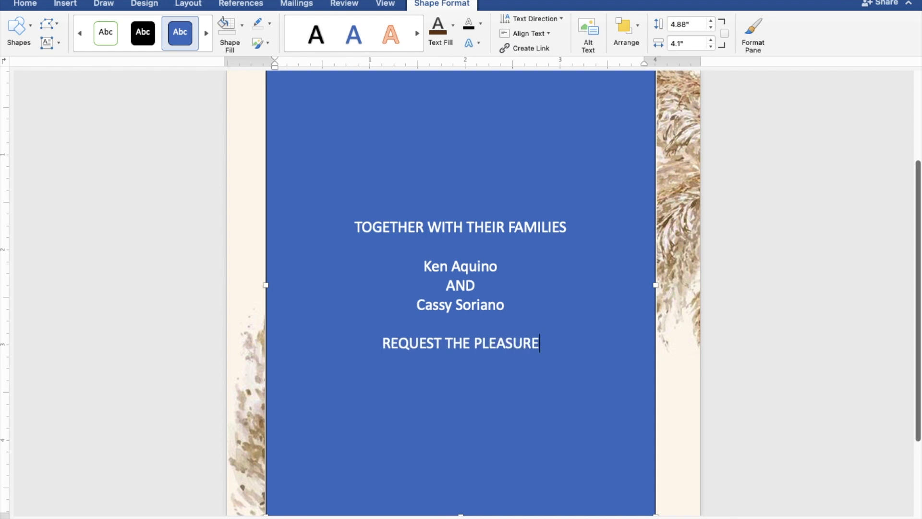
{"action": "type", "text": "OF "}
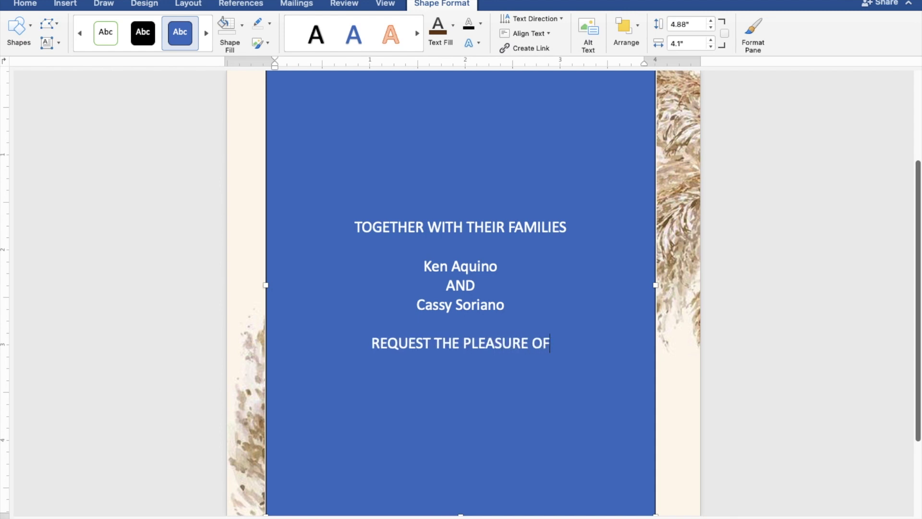
{"action": "type", "text": "YO"}
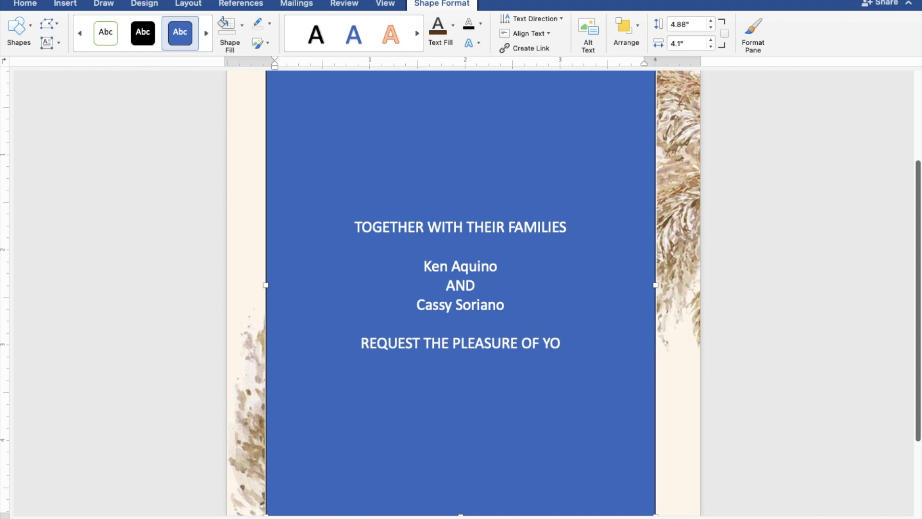
{"action": "type", "text": "UR"}
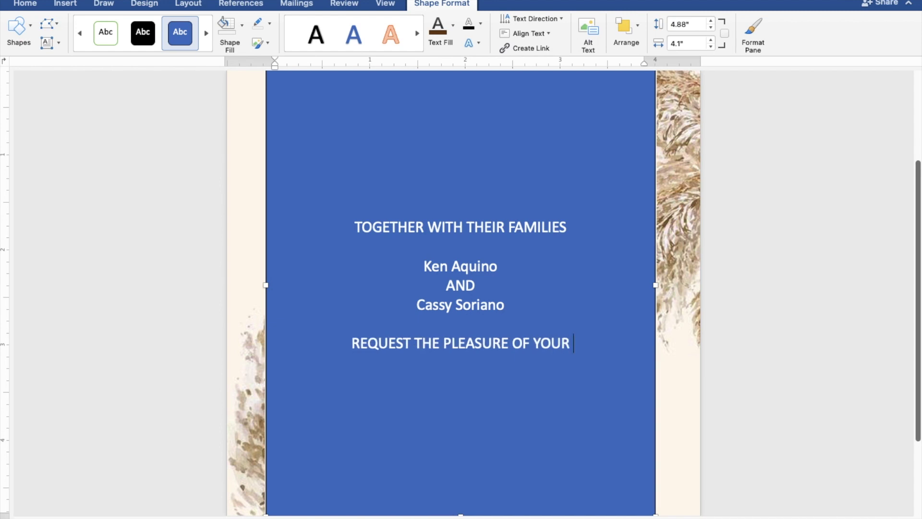
{"action": "type", "text": " PRE"}
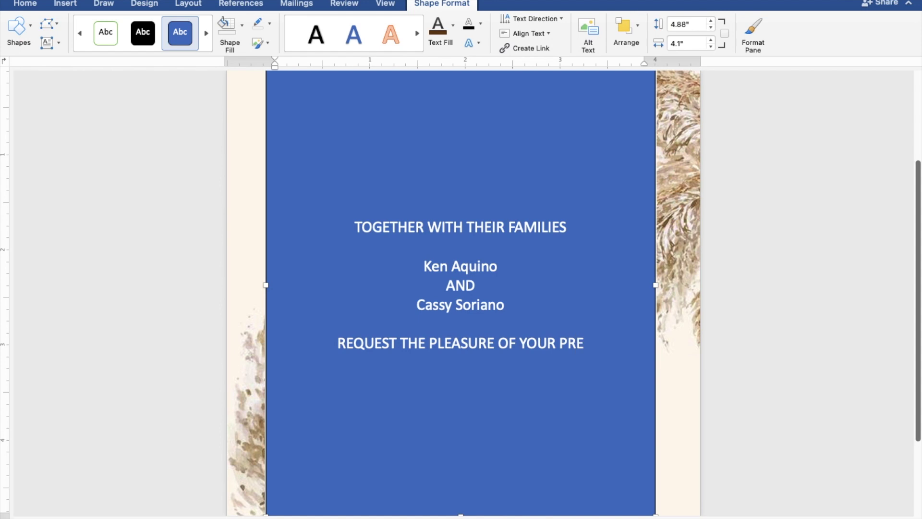
{"action": "type", "text": "SENCE"}
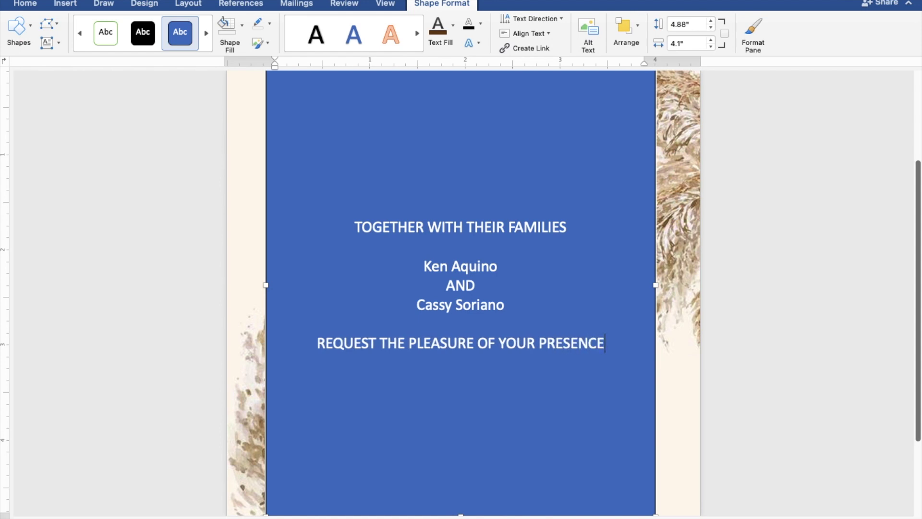
{"action": "key", "text": "Return"}
{"action": "type", "text": "AS THEY JOYFULL"}
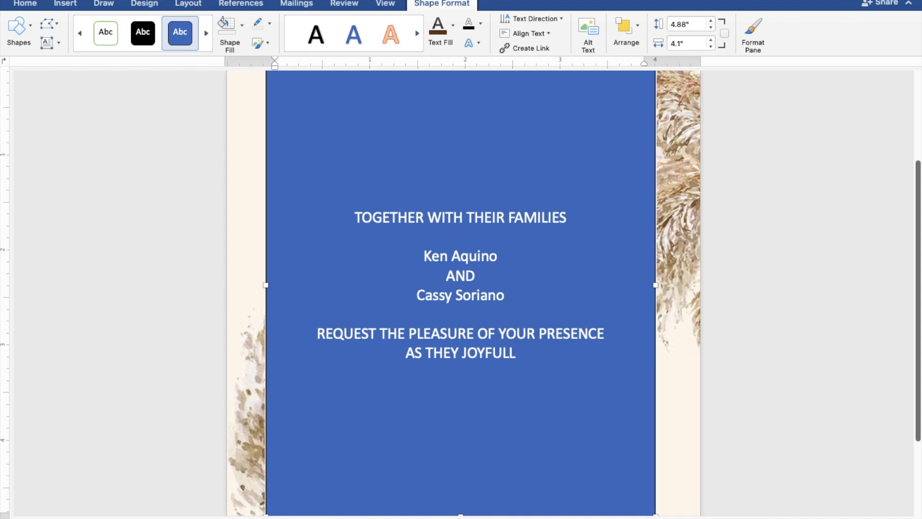
{"action": "type", "text": "Y UNITE IN "}
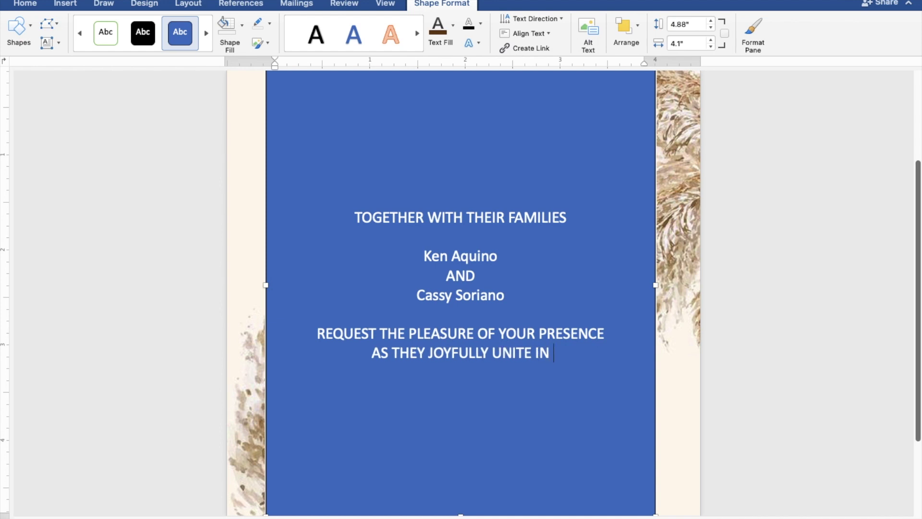
{"action": "type", "text": "MARRIAGE"}
{"action": "key", "text": "Return"}
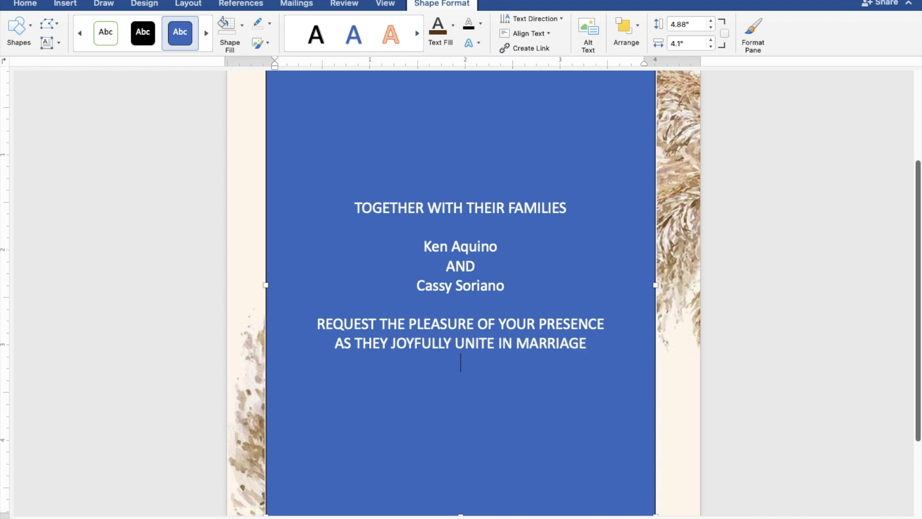
Step: Add lines SUNDAY, AUGUST 27, 2023, 10:00 IN THE MORNING and ST. THOMAS AQUINAS PARISH CHURCH
{"action": "key", "text": "Return"}
{"action": "type", "text": "SUNDAY"}
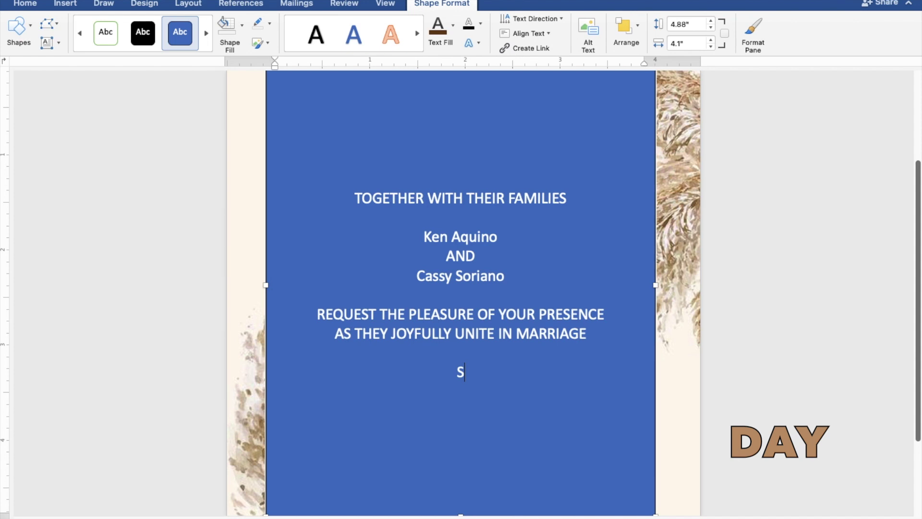
{"action": "key", "text": "Return"}
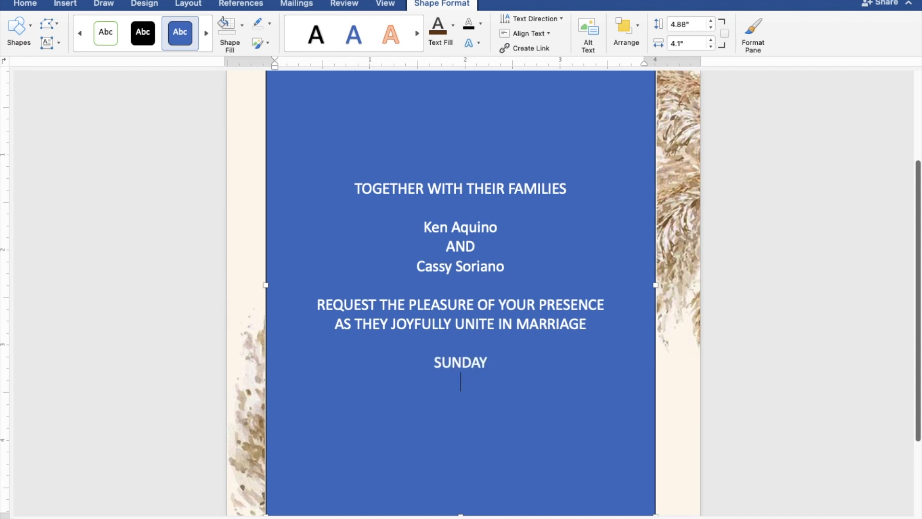
{"action": "type", "text": "AUGUST"}
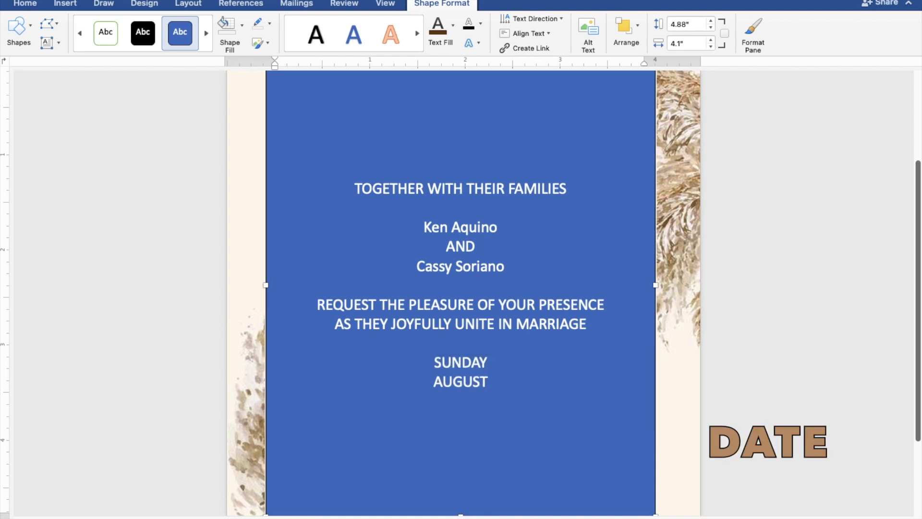
{"action": "type", "text": " 27,"}
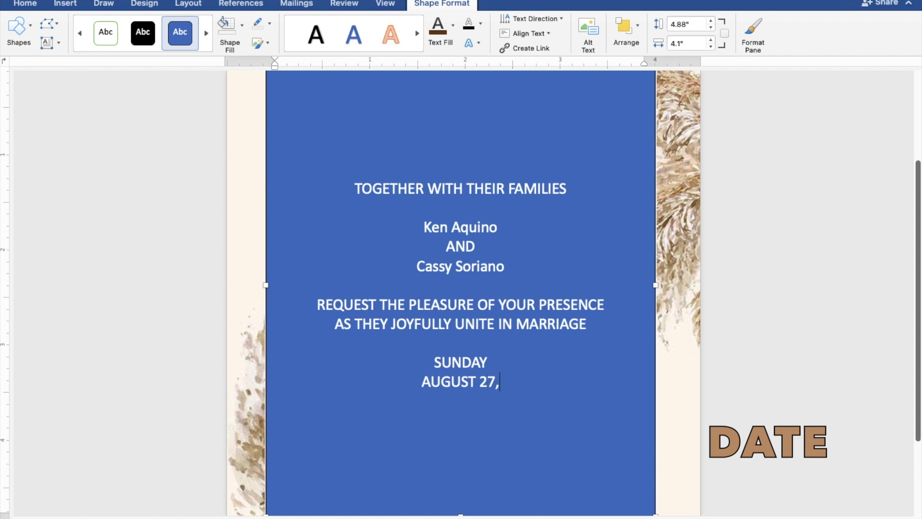
{"action": "type", "text": " 202"}
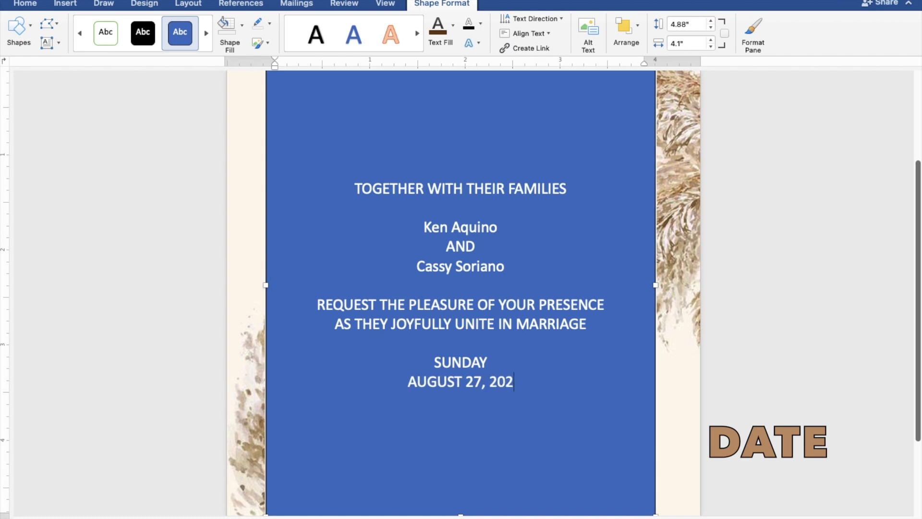
{"action": "type", "text": "3"}
{"action": "key", "text": "Return"}
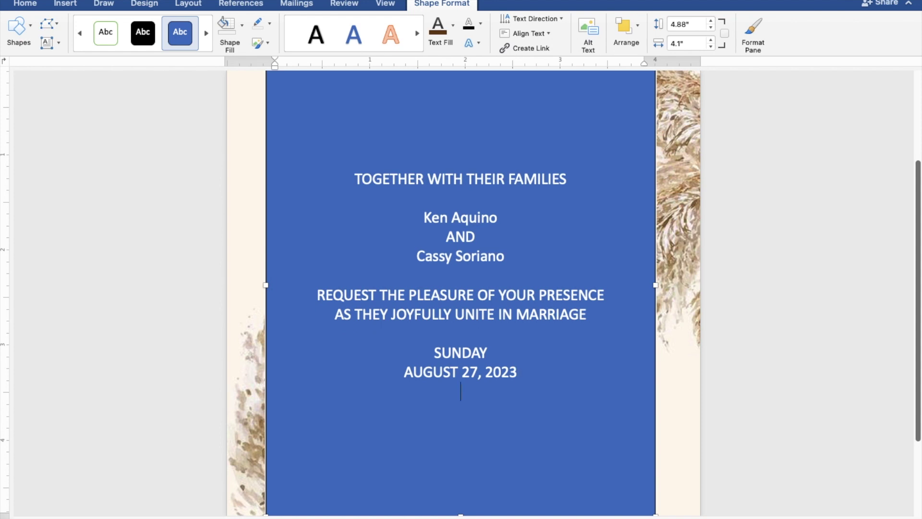
{"action": "type", "text": "10"}
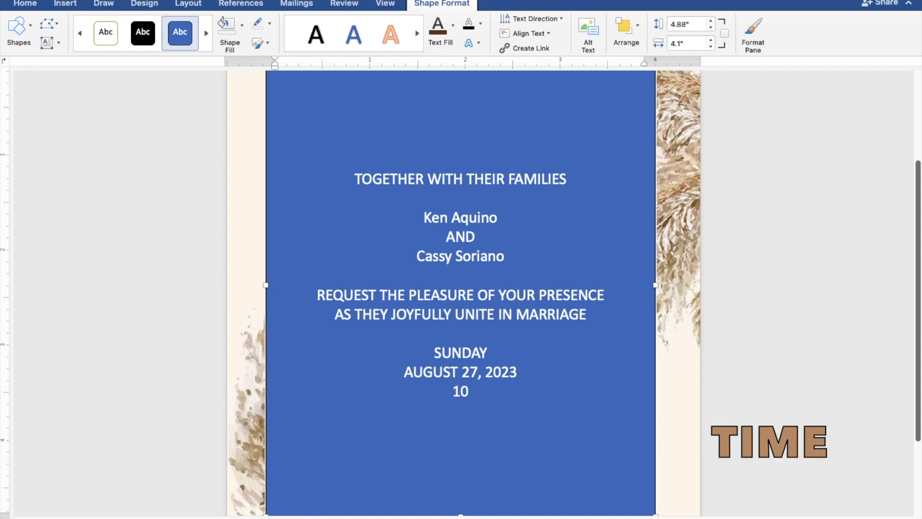
{"action": "type", "text": ":00 IN THE "}
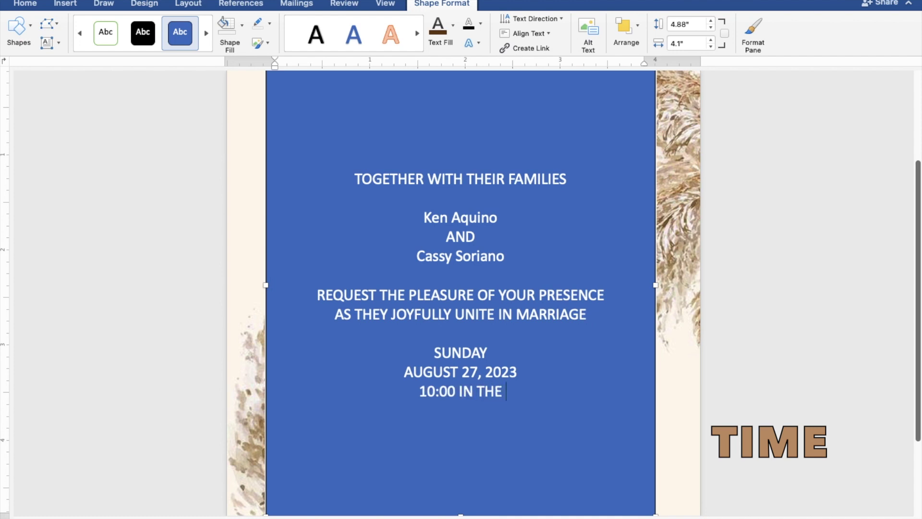
{"action": "type", "text": "MORN"}
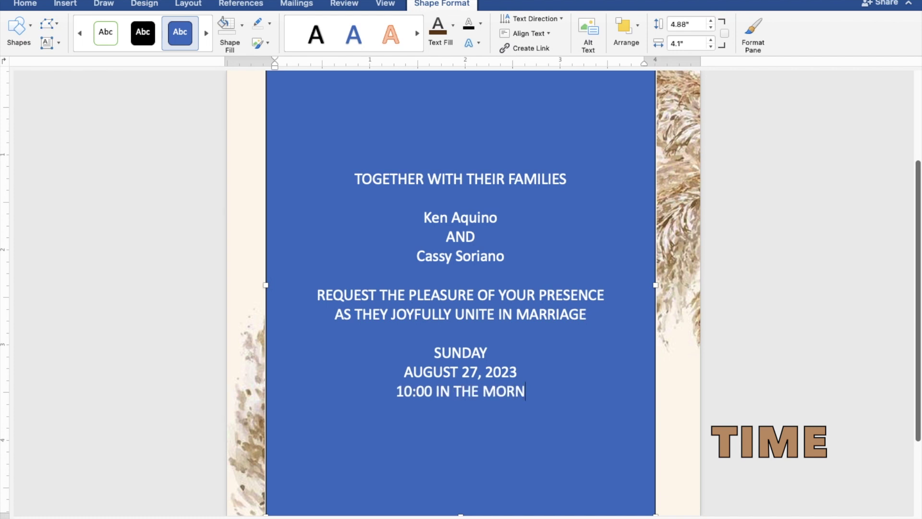
{"action": "type", "text": "ING"}
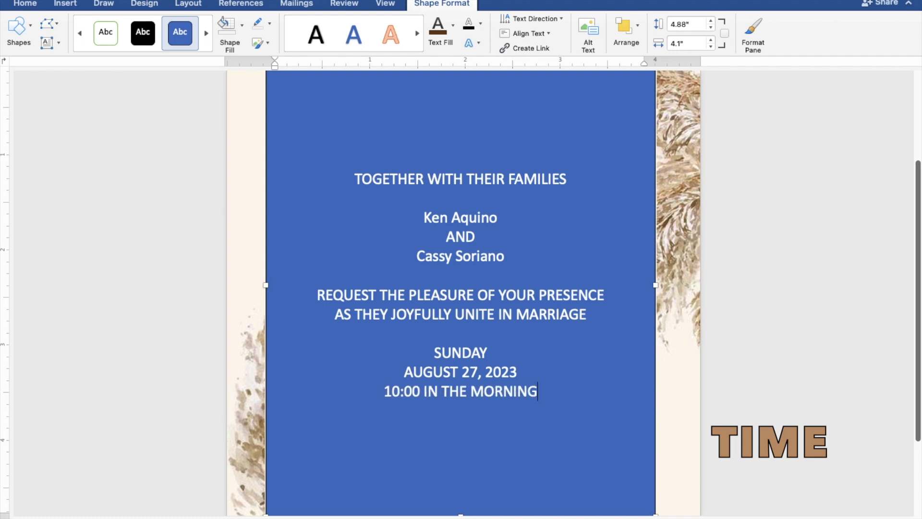
{"action": "key", "text": "Return"}
{"action": "type", "text": "S"}
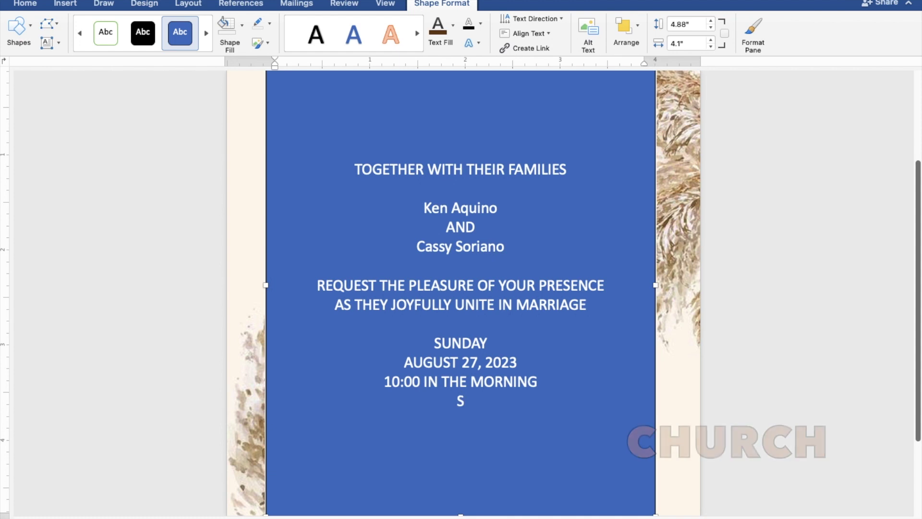
{"action": "type", "text": "T. THOMAS"}
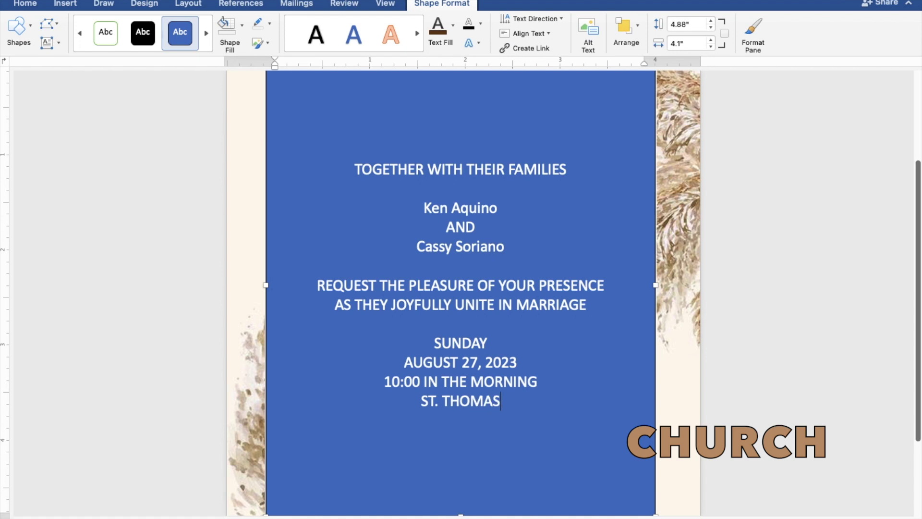
{"action": "type", "text": " AQUINAS PARISH"}
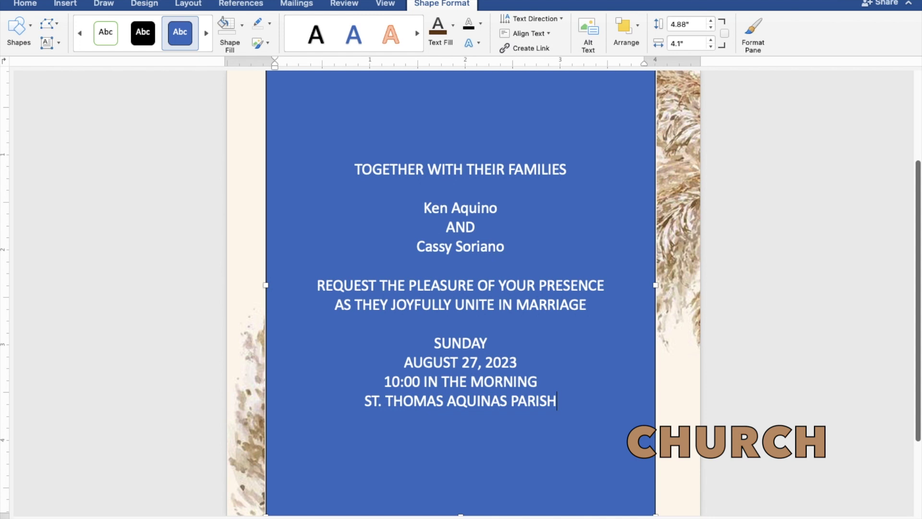
{"action": "type", "text": " CHURCH"}
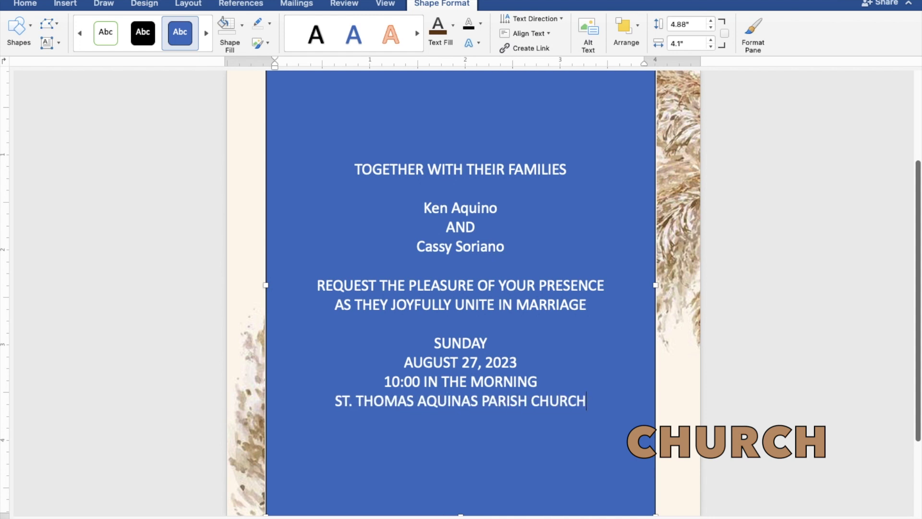
{"action": "key", "text": "Return"}
Step: Type MANGALDAN, PANGASINAN, then after a blank line, 'Reception to follow'
{"action": "type", "text": "MANGA"}
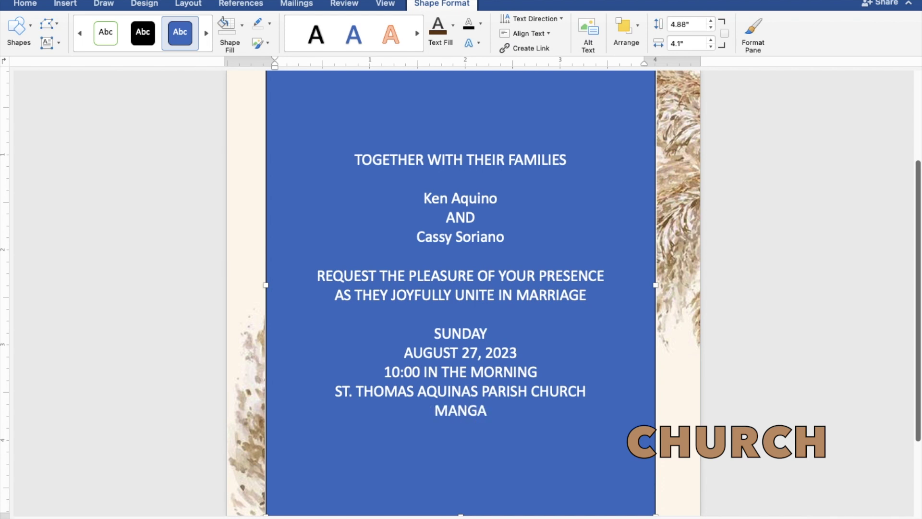
{"action": "type", "text": "LD"}
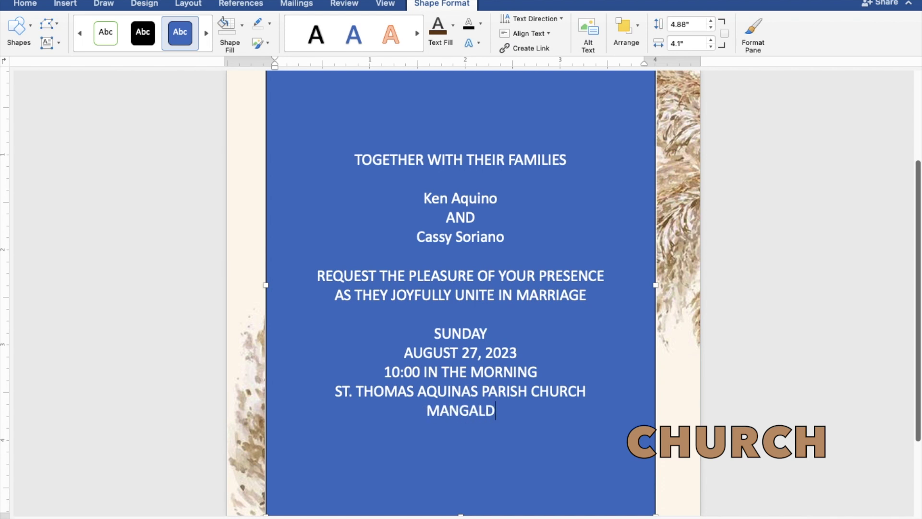
{"action": "type", "text": "AN,"}
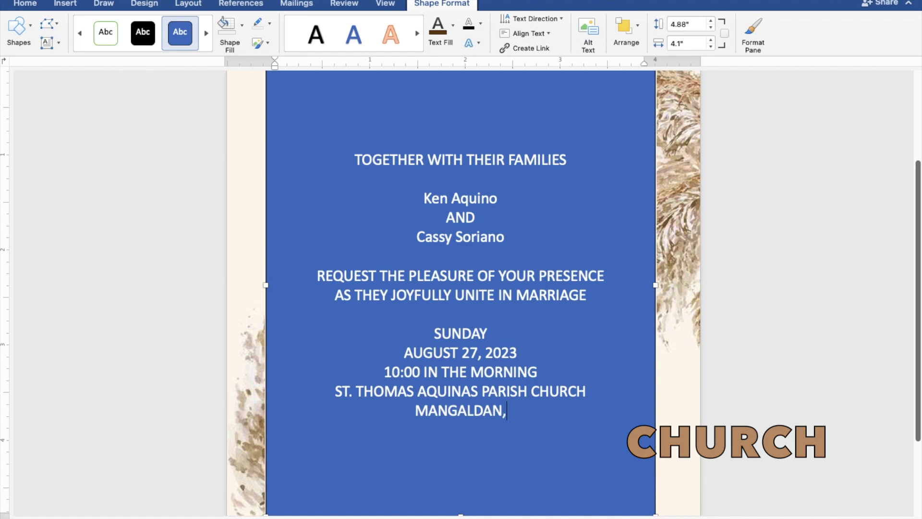
{"action": "type", "text": " PANGASINAN"}
{"action": "key", "text": "Return"}
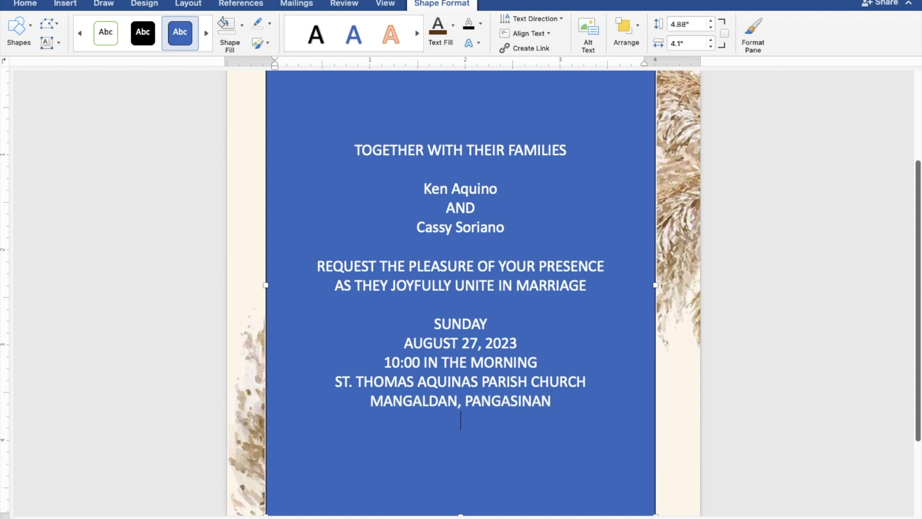
{"action": "key", "text": "Return"}
{"action": "type", "text": "R"}
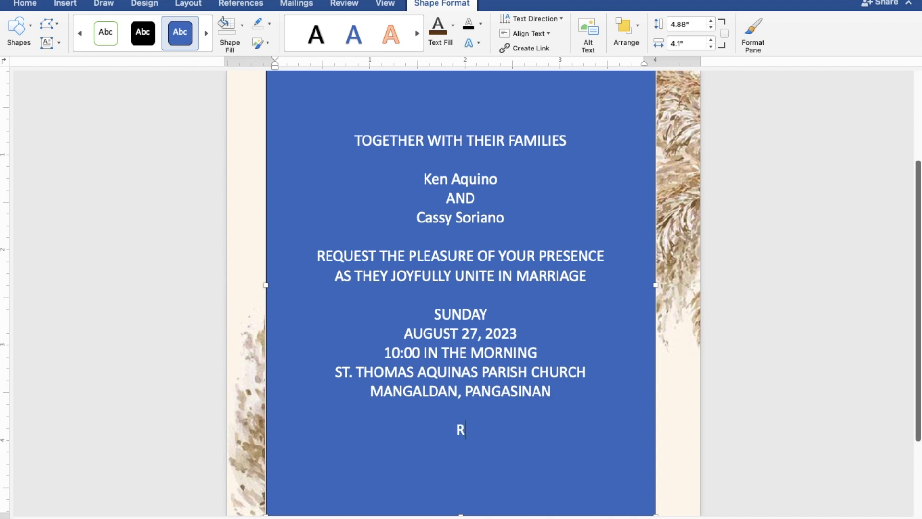
{"action": "type", "text": "ece"}
{"action": "type", "text": "pti"}
{"action": "type", "text": "on "}
{"action": "type", "text": "to follow"}
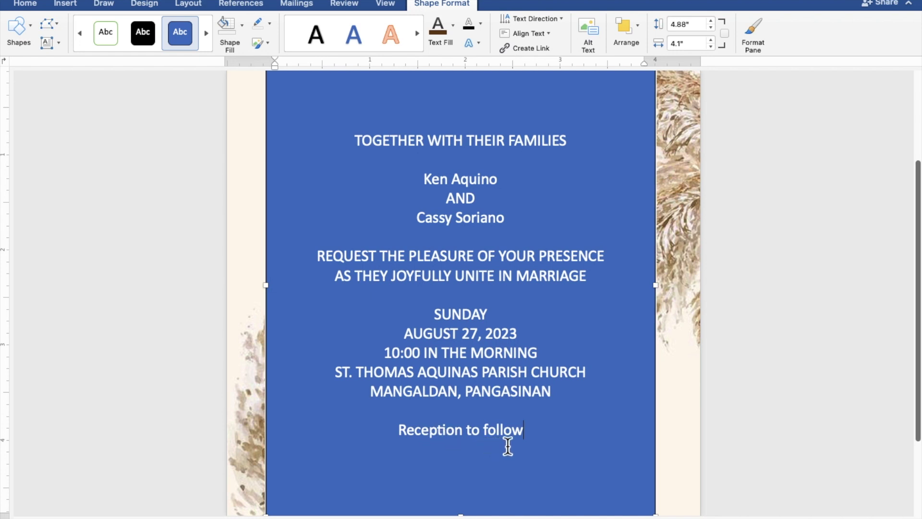
Step: Select all the text and set the rectangle to No Fill and No Outline
{"action": "mouse_move", "coordinate": [525, 436]}
{"action": "left_mouse_down"}
{"action": "mouse_move", "coordinate": [466, 408]}
{"action": "mouse_move", "coordinate": [353, 146]}
{"action": "left_mouse_up"}
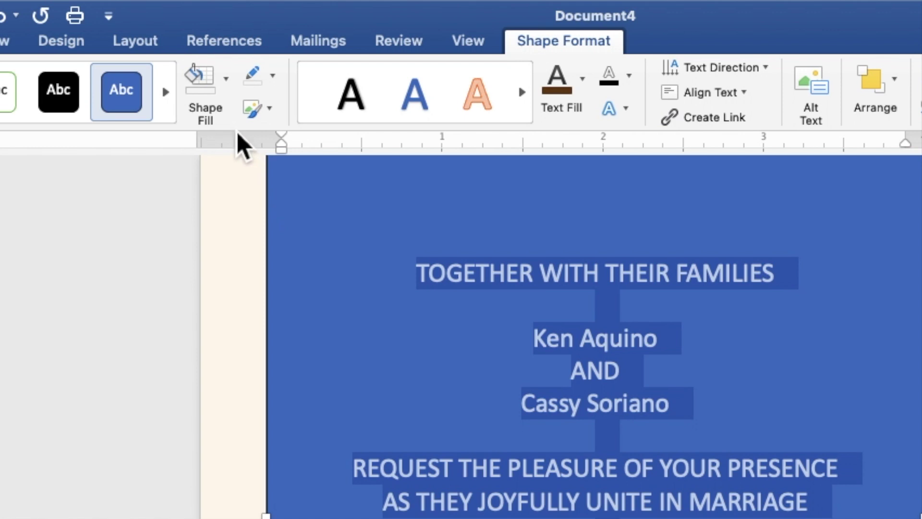
{"action": "left_click", "coordinate": [227, 95]}
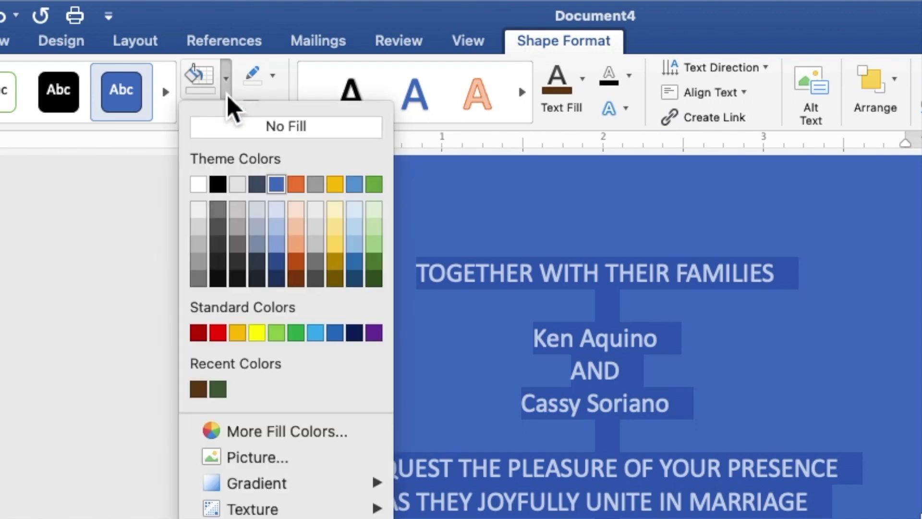
{"action": "left_click", "coordinate": [234, 128]}
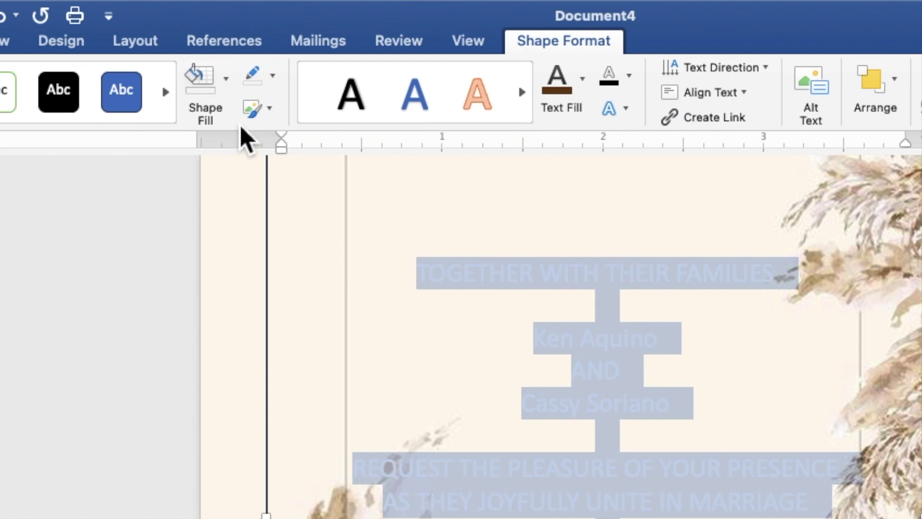
{"action": "left_click", "coordinate": [276, 83]}
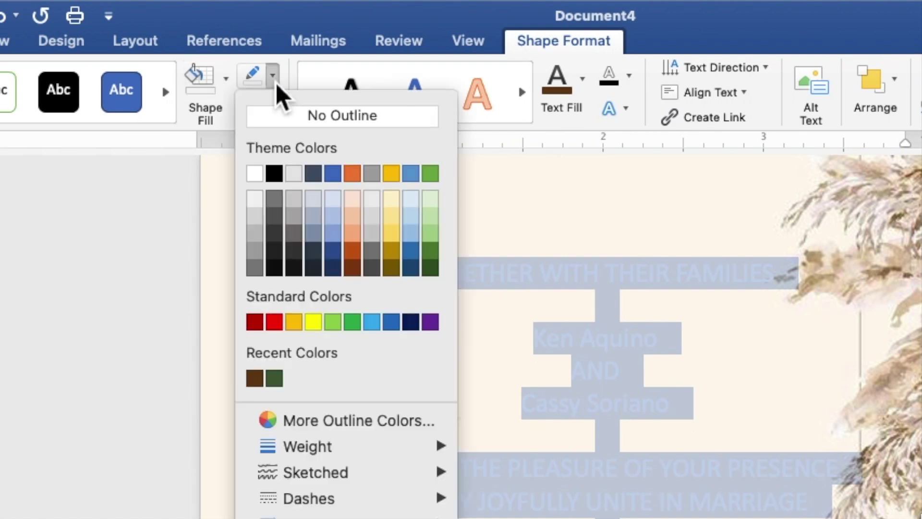
{"action": "left_click", "coordinate": [281, 117]}
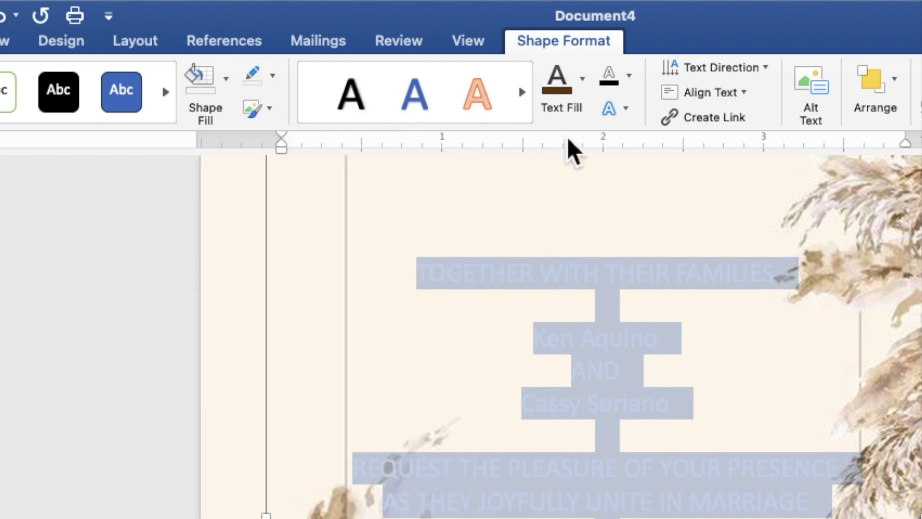
Step: Set the selected text's Text Fill to the recent dark brown colour
{"action": "left_click", "coordinate": [587, 93]}
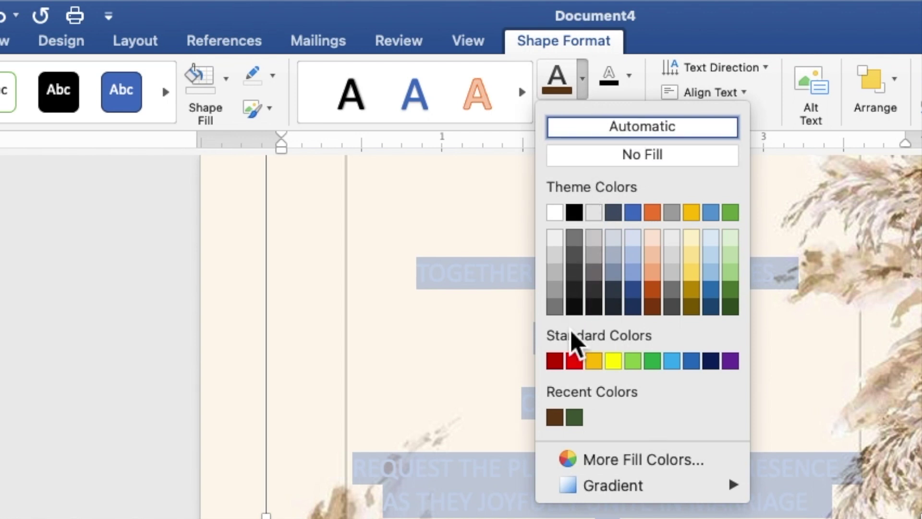
{"action": "left_click", "coordinate": [561, 420]}
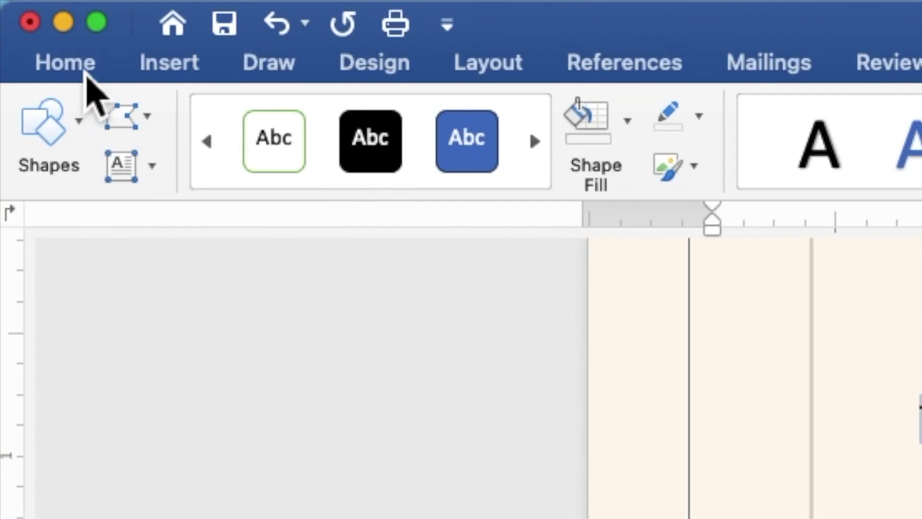
Step: Change the selected invitation text's font to Times New Roman and its size from 12 to 9
{"action": "left_click", "coordinate": [86, 72]}
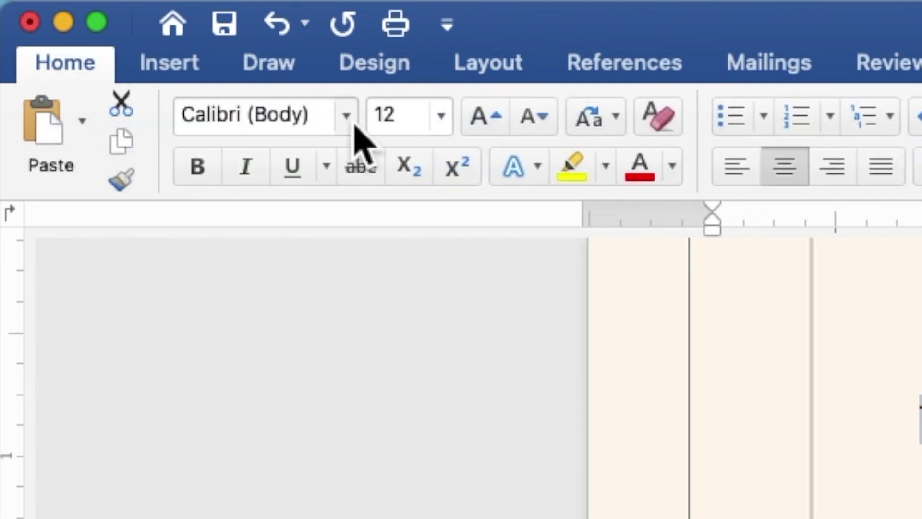
{"action": "left_click", "coordinate": [355, 124]}
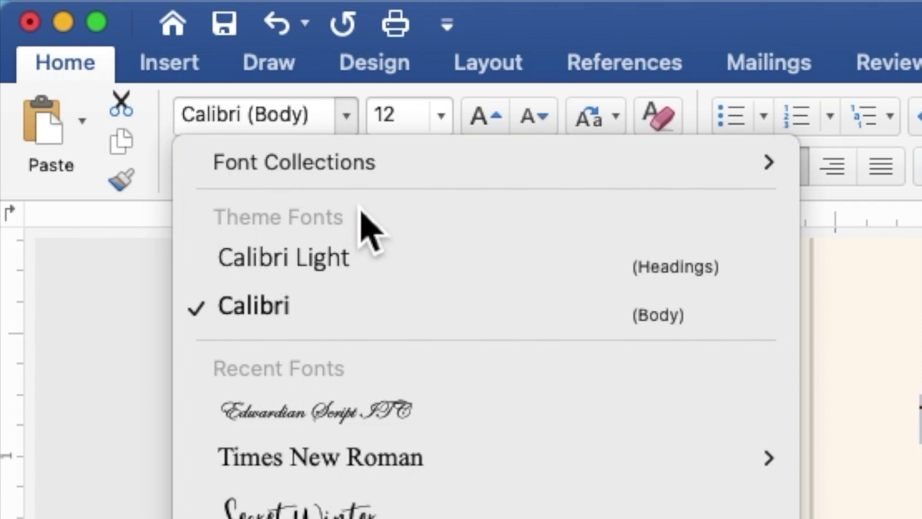
{"action": "mouse_move", "coordinate": [321, 459]}
{"action": "left_click", "coordinate": [370, 462]}
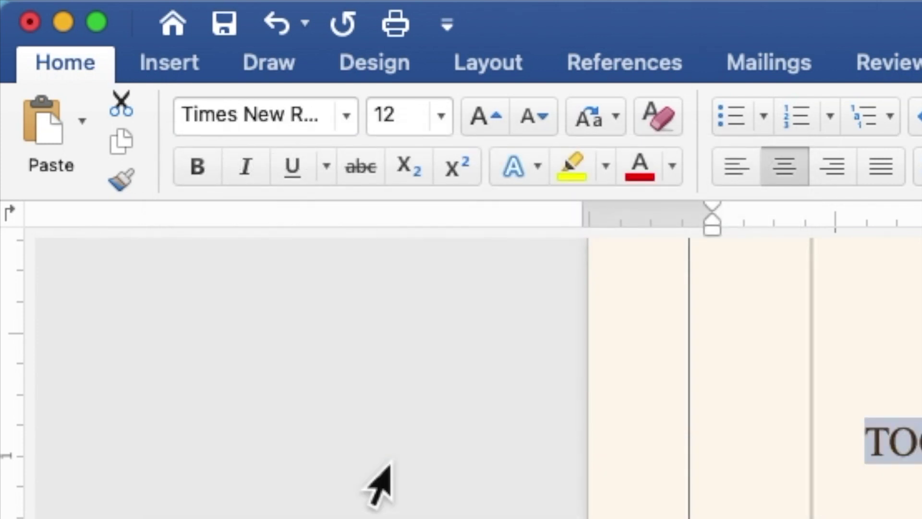
{"action": "left_click", "coordinate": [429, 124]}
{"action": "left_click_drag", "start_coordinate": [429, 124], "coordinate": [374, 139]}
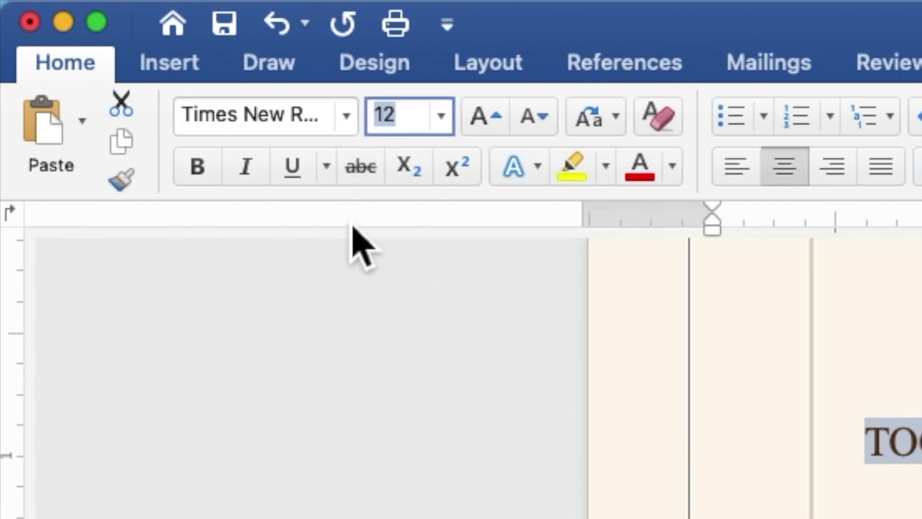
{"action": "type", "text": "9"}
{"action": "key", "text": "Return"}
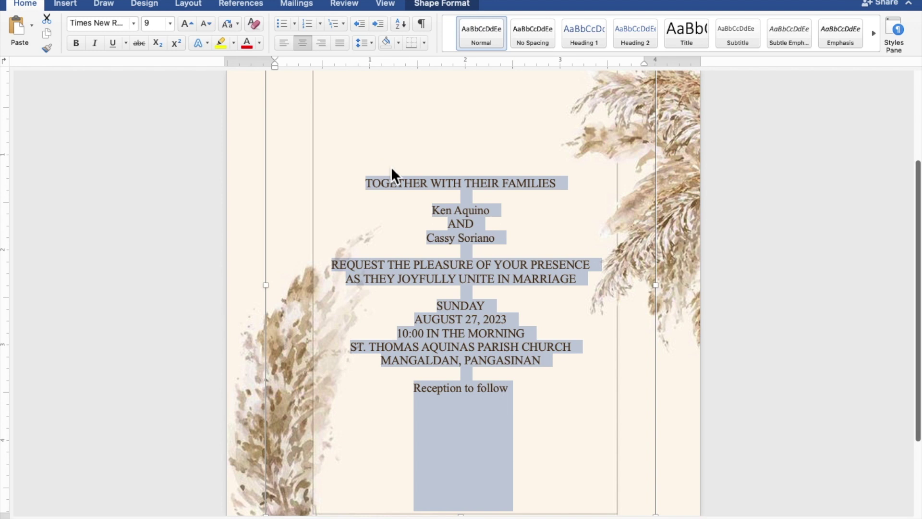
{"action": "left_click", "coordinate": [490, 208]}
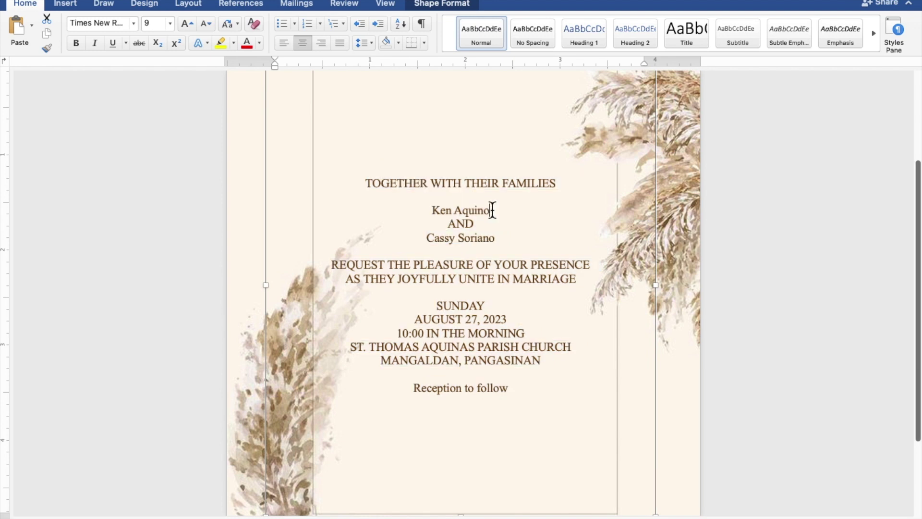
Step: Multi-select the groom's name, the bride's name and the 'Reception to follow' lines
{"action": "left_click_drag", "start_coordinate": [491, 210], "coordinate": [434, 211]}
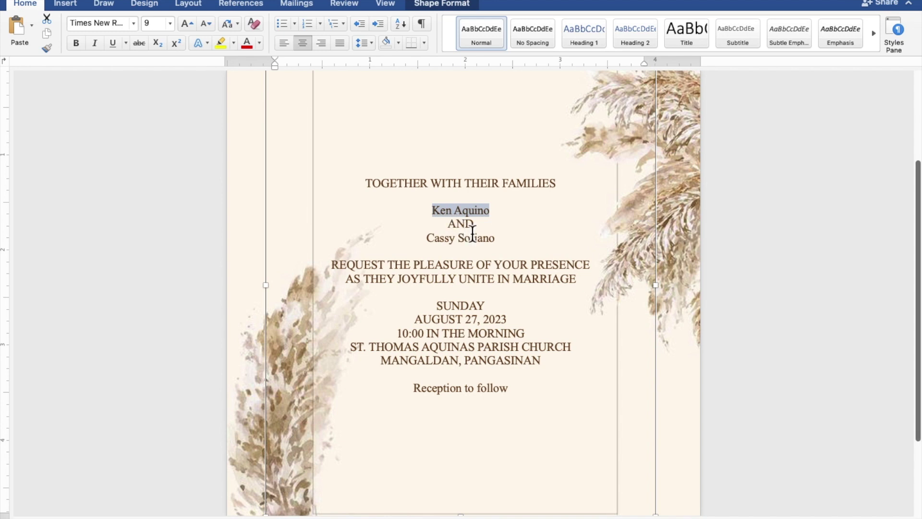
{"action": "left_click_drag", "start_coordinate": [499, 240], "coordinate": [441, 242]}
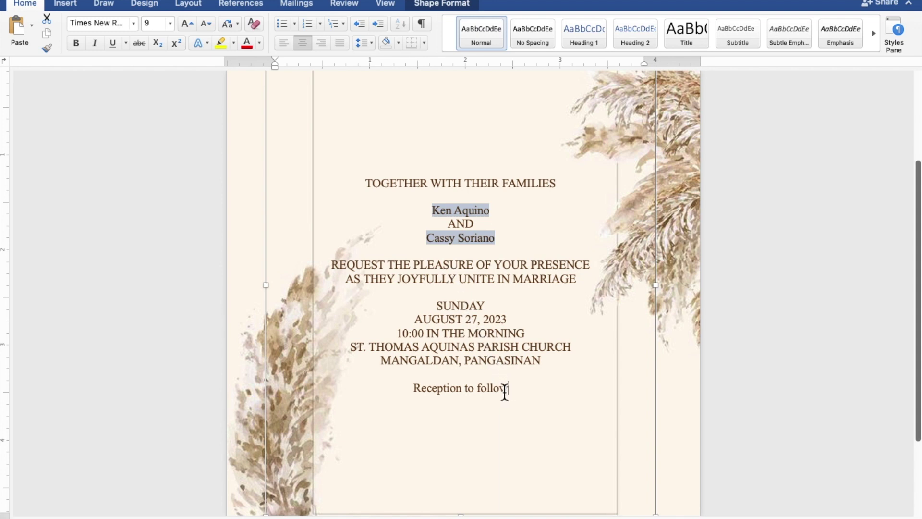
{"action": "left_click_drag", "start_coordinate": [506, 390], "coordinate": [455, 390]}
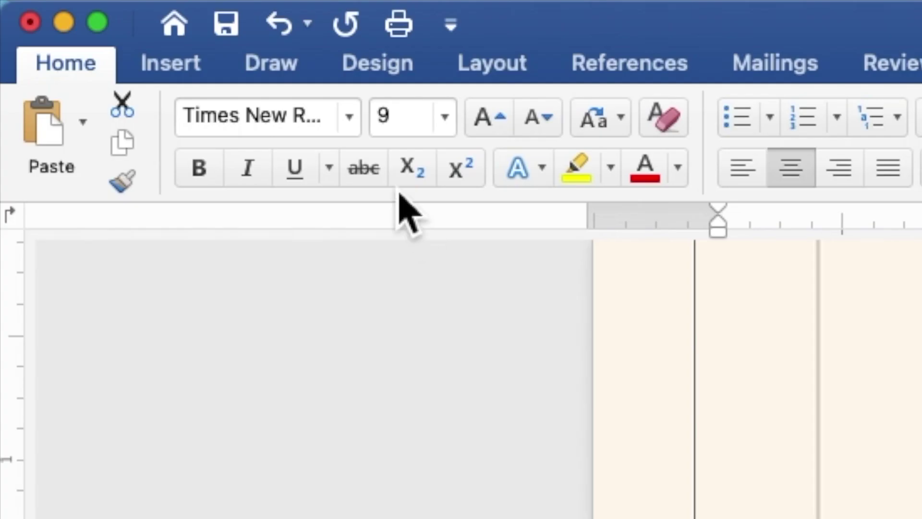
Step: Set the selected names and Reception to follow line to Edwardian Script ITC, size 20
{"action": "left_click", "coordinate": [349, 117]}
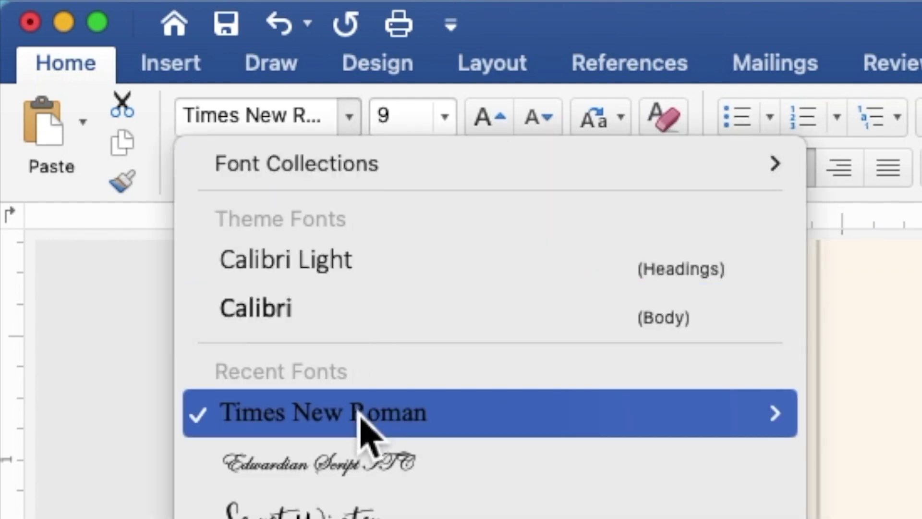
{"action": "left_click", "coordinate": [361, 461]}
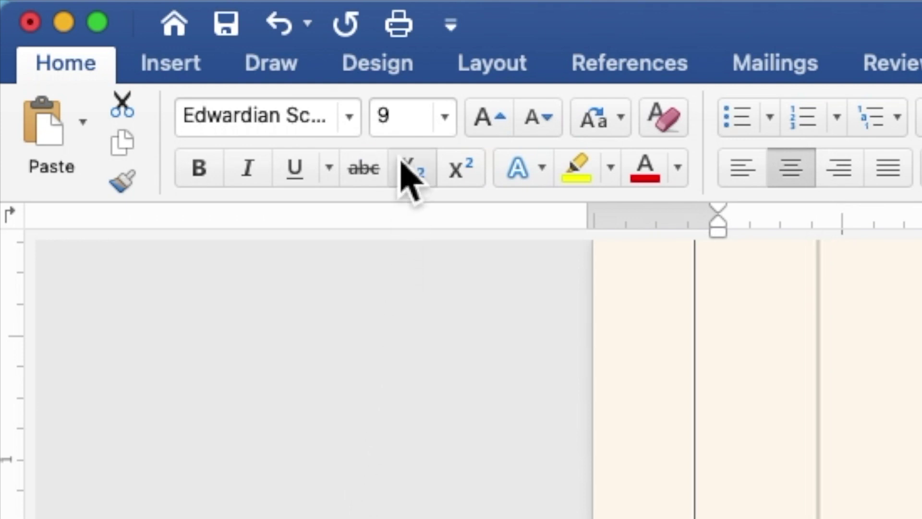
{"action": "left_click", "coordinate": [405, 124]}
{"action": "left_click_drag", "start_coordinate": [406, 125], "coordinate": [386, 127]}
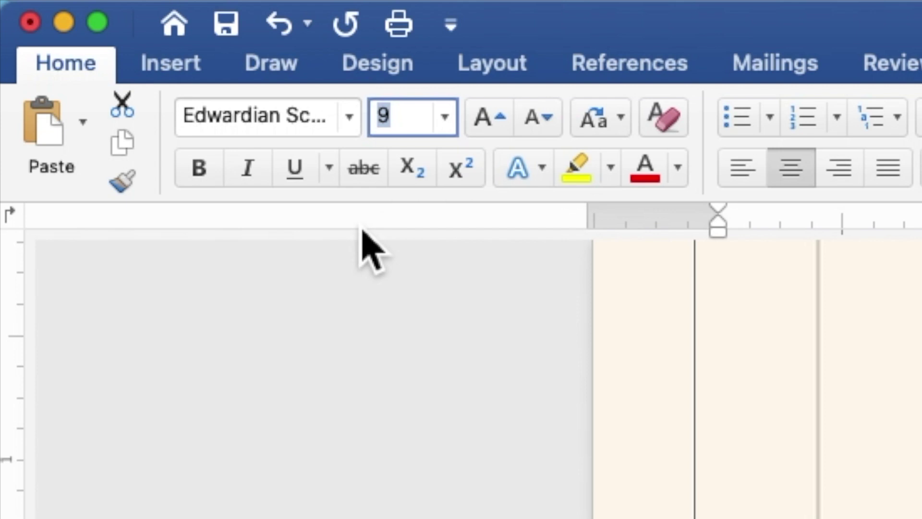
{"action": "type", "text": "20"}
{"action": "key", "text": "Return"}
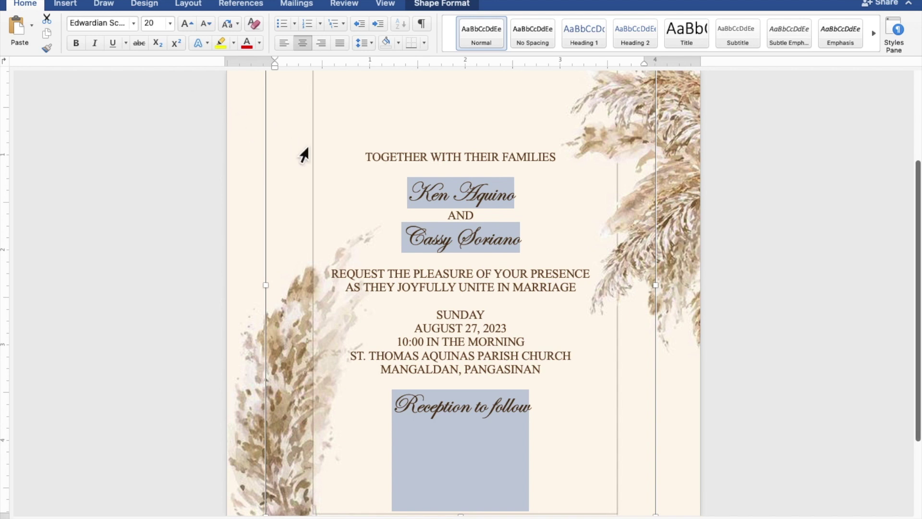
Step: Enlarge both partners' names to font size 40
{"action": "left_click_drag", "start_coordinate": [524, 202], "coordinate": [425, 198]}
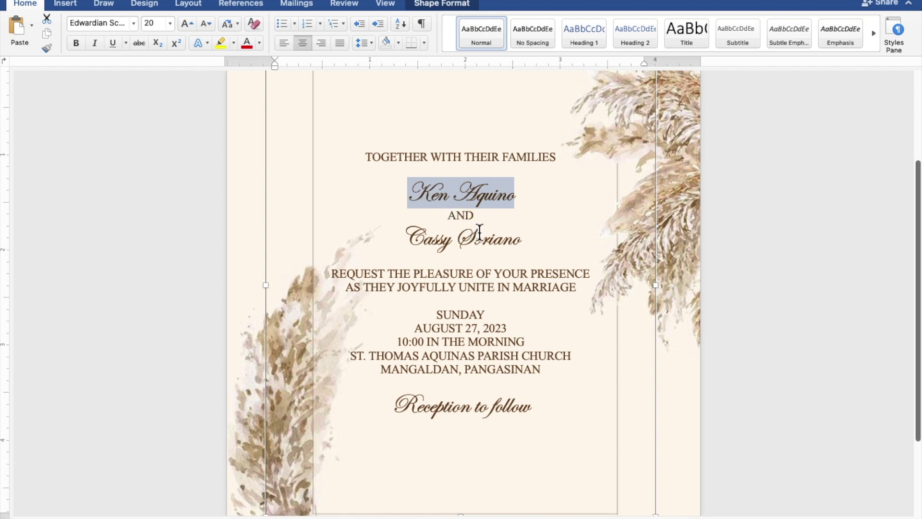
{"action": "left_click_drag", "start_coordinate": [531, 247], "coordinate": [433, 246]}
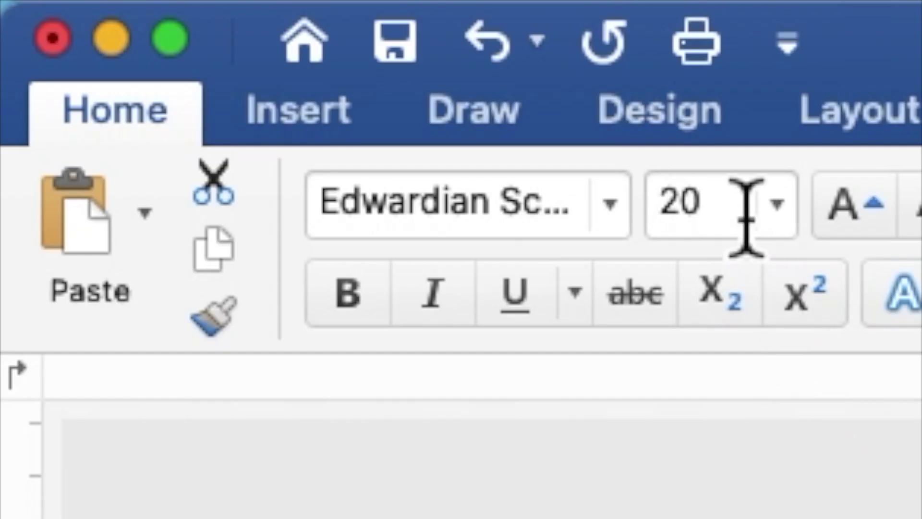
{"action": "left_click_drag", "start_coordinate": [740, 206], "coordinate": [663, 210]}
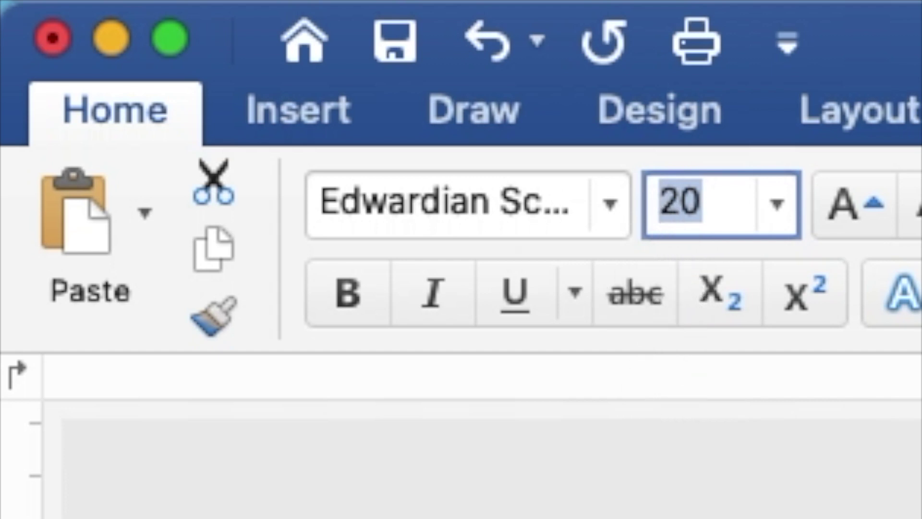
{"action": "type", "text": "40"}
{"action": "key", "text": "Return"}
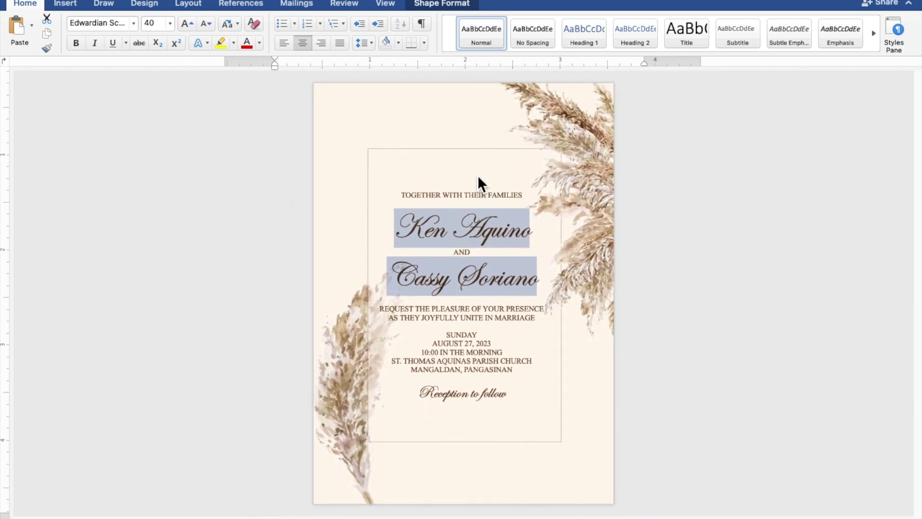
Step: Insert blank lines between the opening line, names, request lines, date and Reception to follow
{"action": "left_click", "coordinate": [478, 181]}
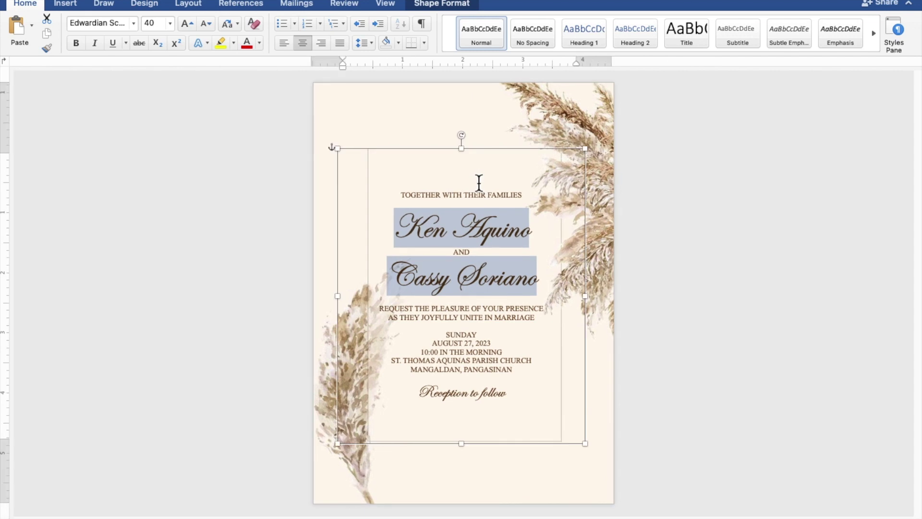
{"action": "left_click", "coordinate": [479, 206]}
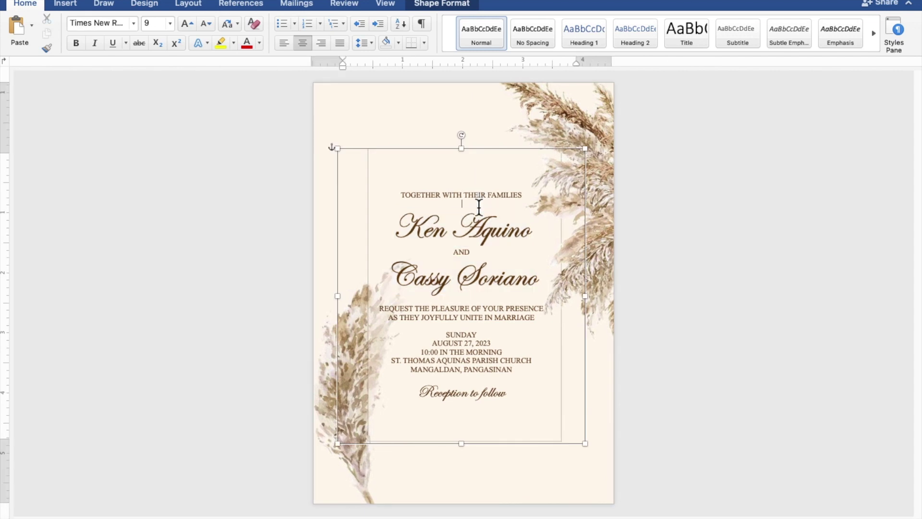
{"action": "key", "text": "Return"}
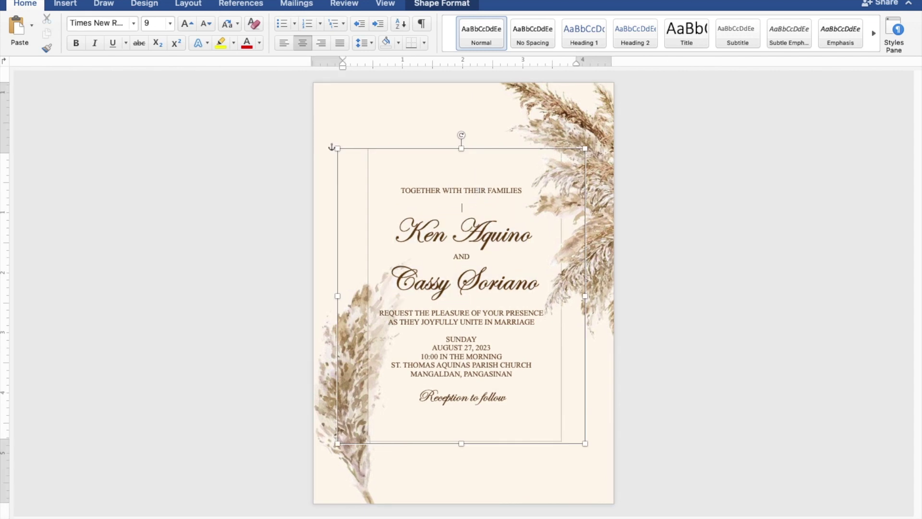
{"action": "key", "text": "Return"}
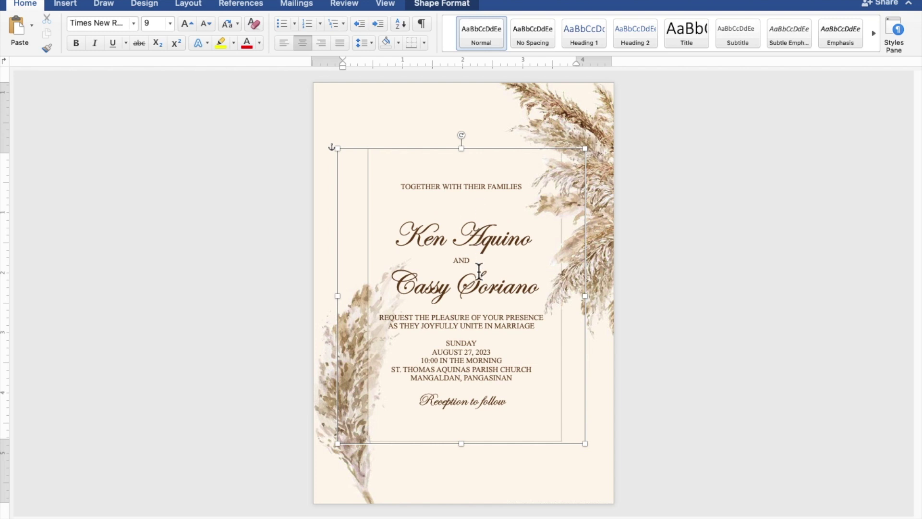
{"action": "key", "text": "Return"}
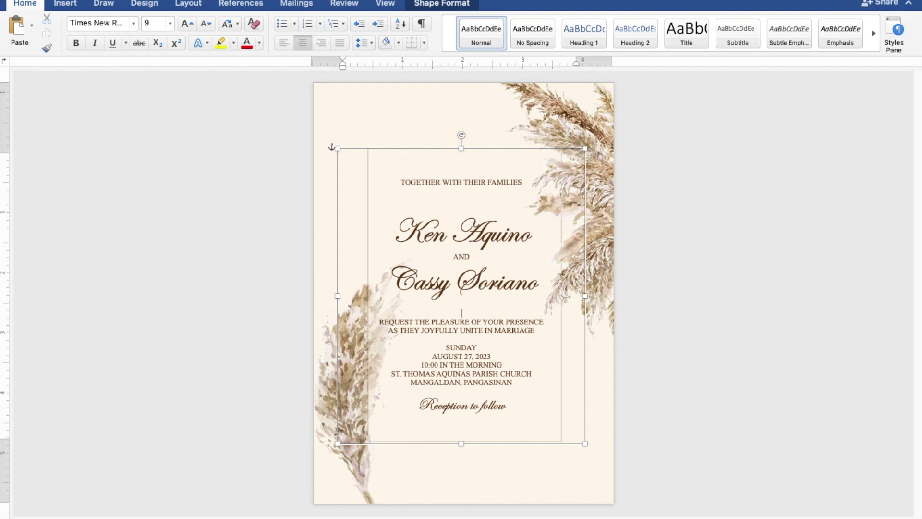
{"action": "key", "text": "Return"}
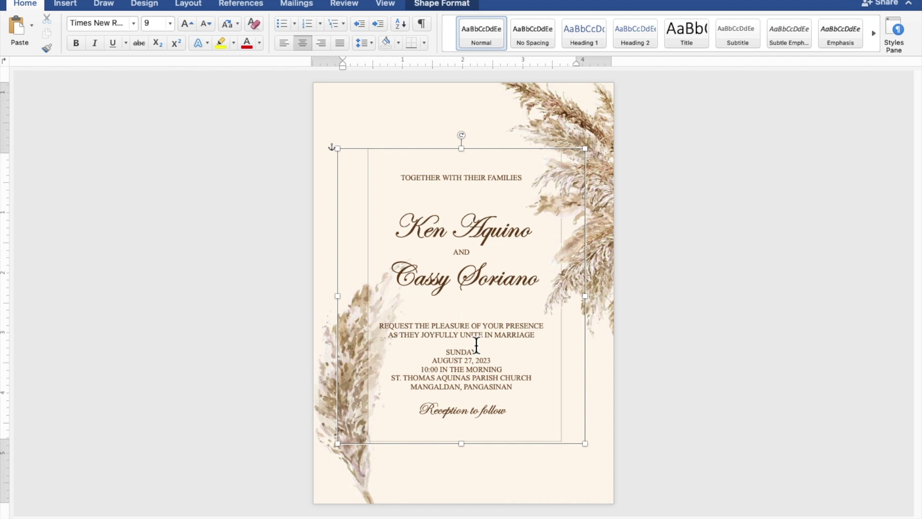
{"action": "key", "text": "Return"}
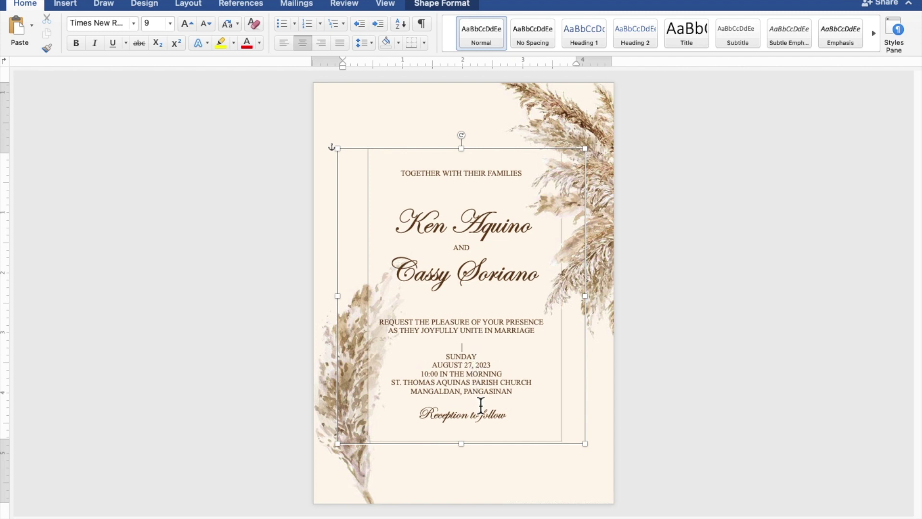
{"action": "key", "text": "Return"}
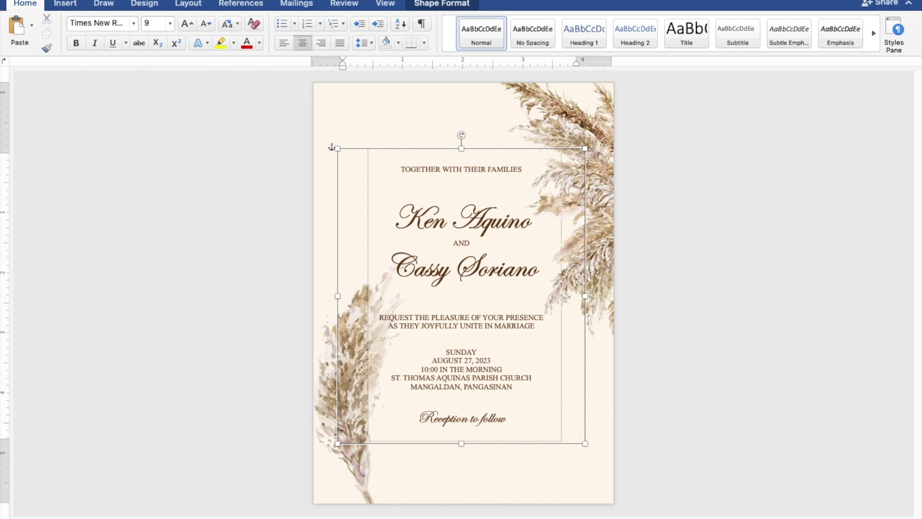
Step: Nudge the invitation text box slightly right and up
{"action": "left_click", "coordinate": [512, 156]}
{"action": "key", "text": "Right"}
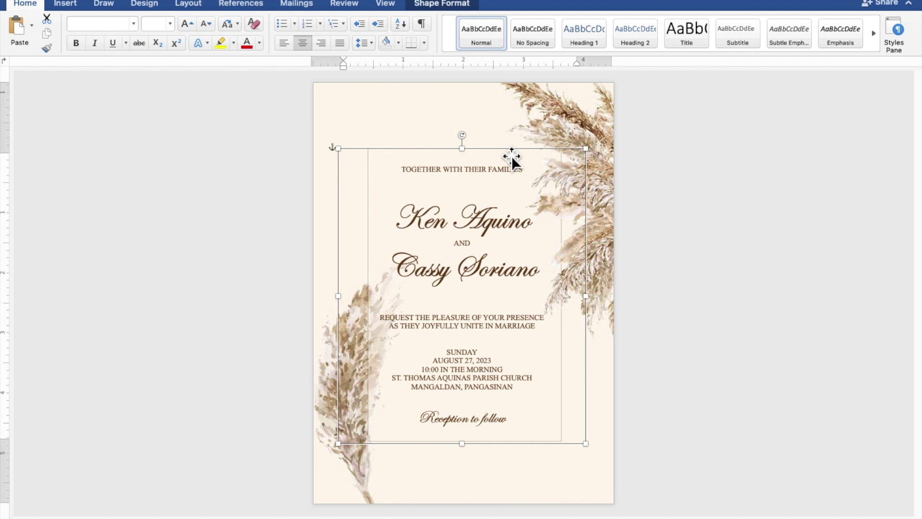
{"action": "key", "text": "Up"}
{"action": "key", "text": "Up"}
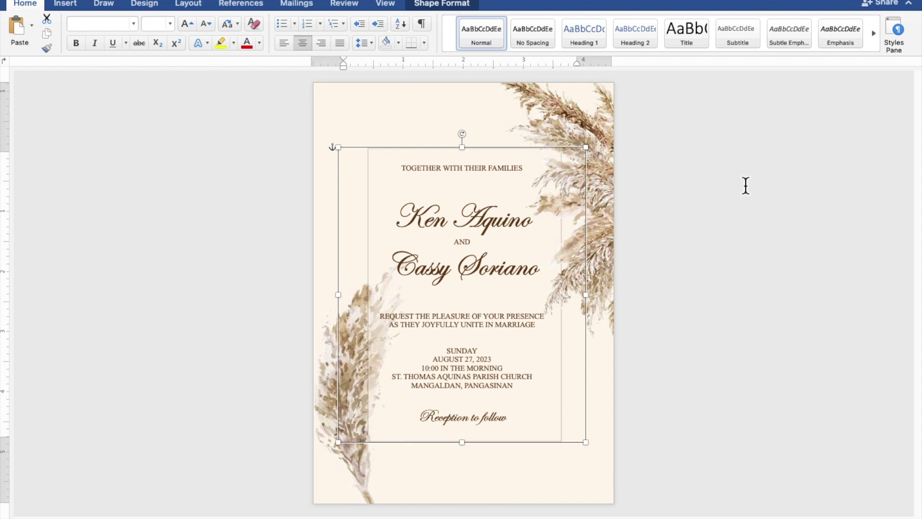
Step: Deselect the text box to view the finished invitation over the pampas background
{"action": "left_click", "coordinate": [776, 186]}
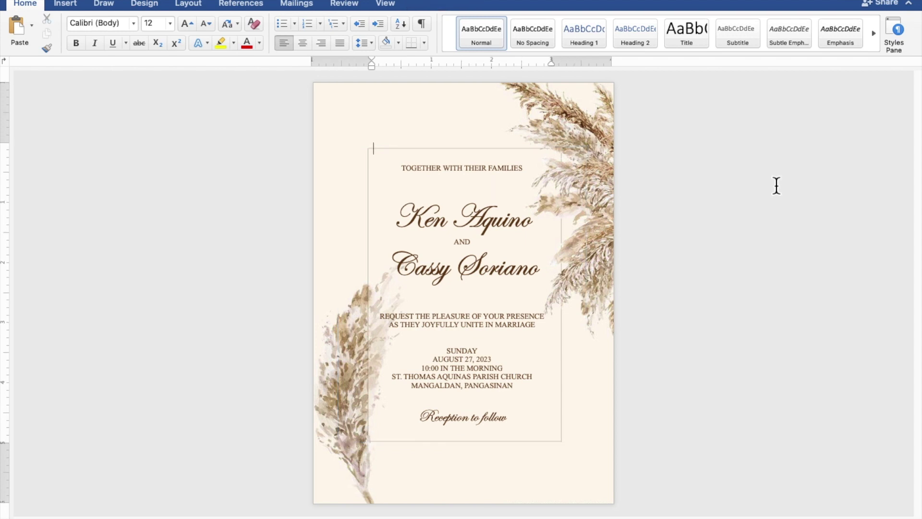